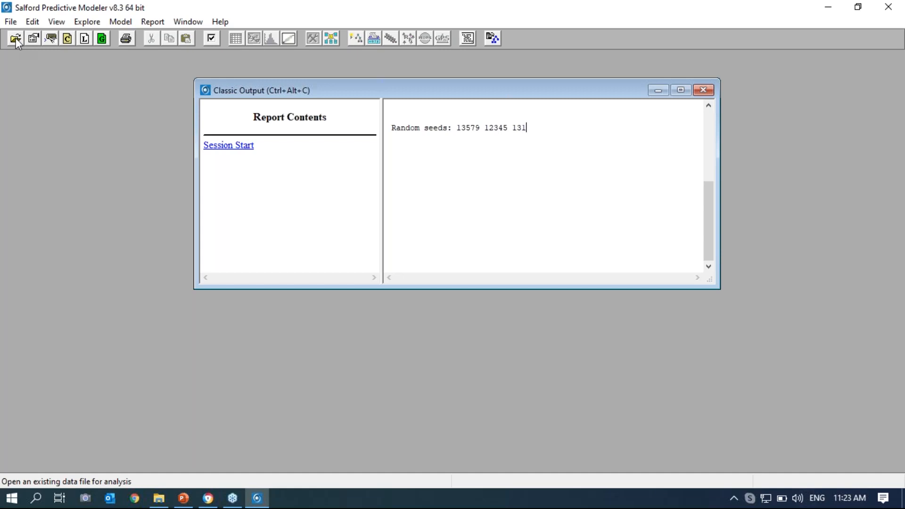
Open the data file PulpBrightnessDataSet _Low and close its summary window
click(16, 40)
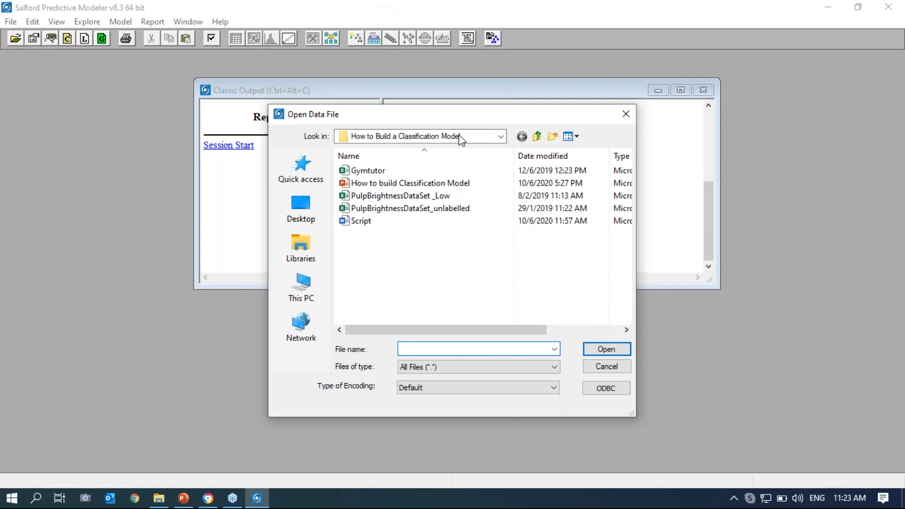
click(411, 196)
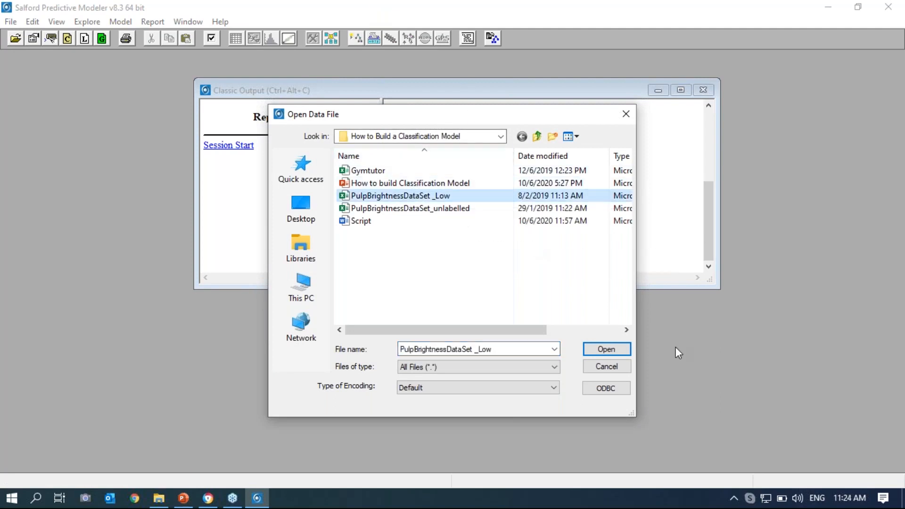
click(628, 351)
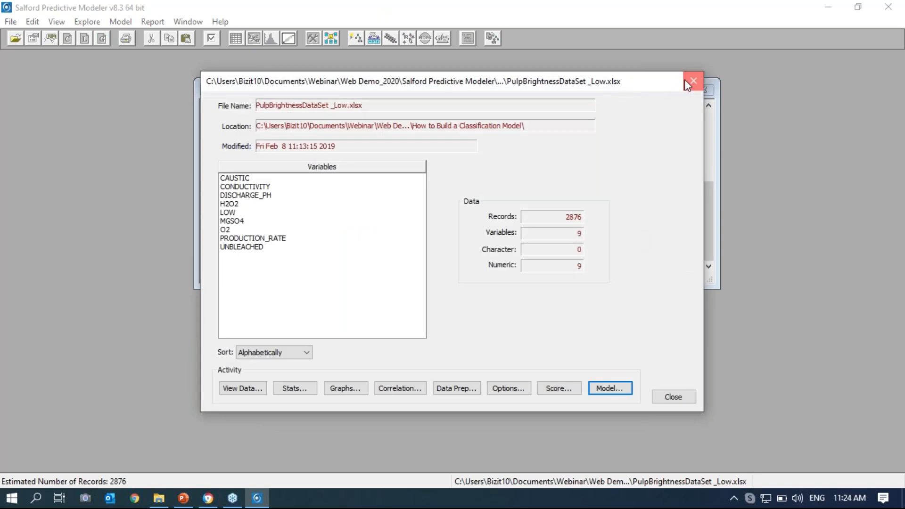
click(689, 80)
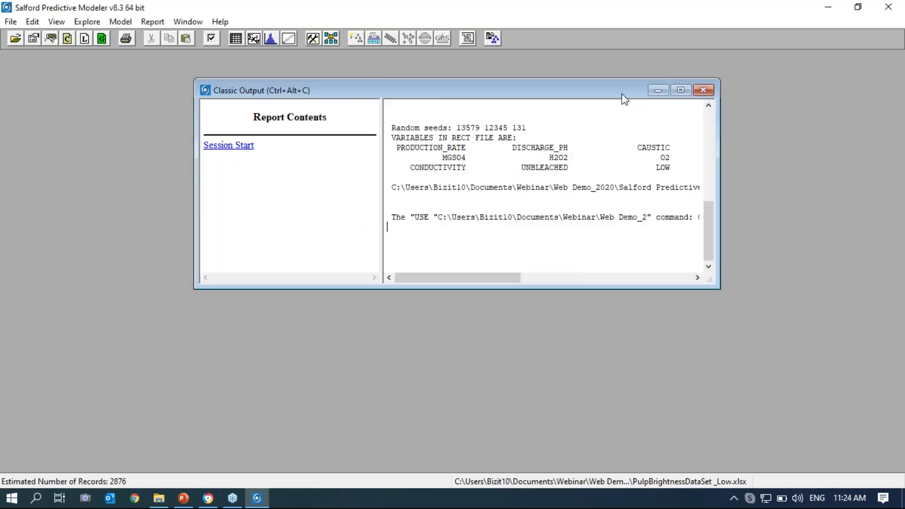
Review the supported file types, reopen the PulpBrightnessDataSet _Low data file and view its records in a data grid
click(16, 38)
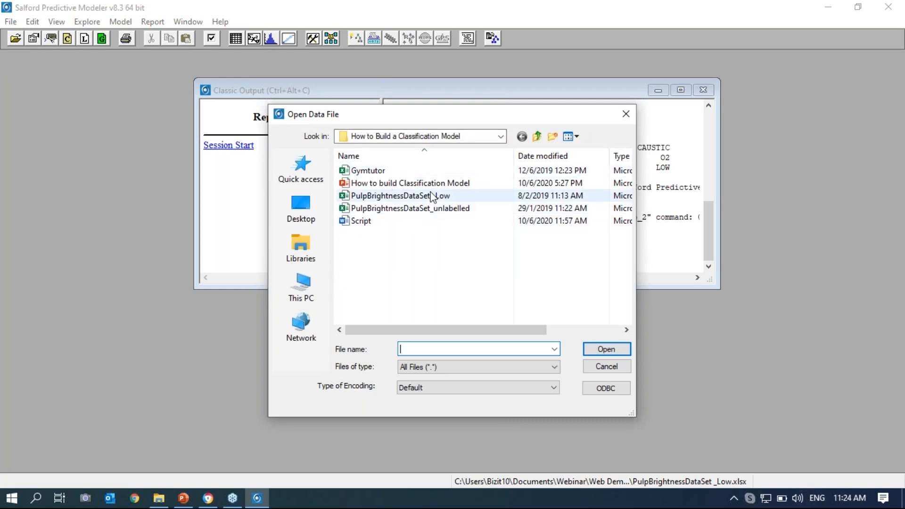
click(434, 199)
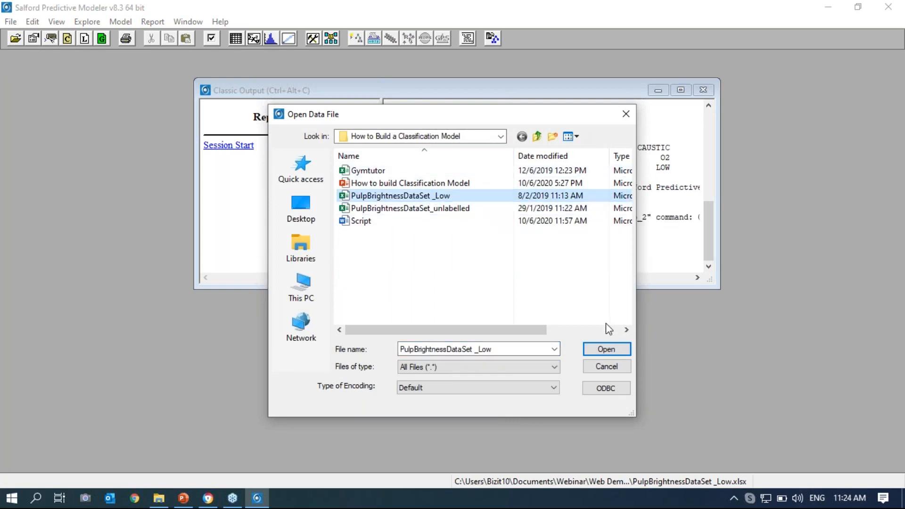
click(554, 368)
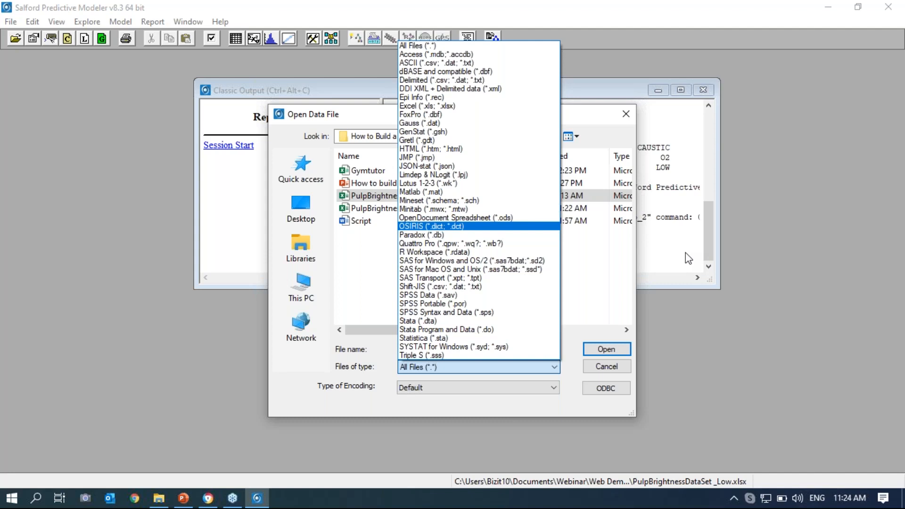
click(600, 290)
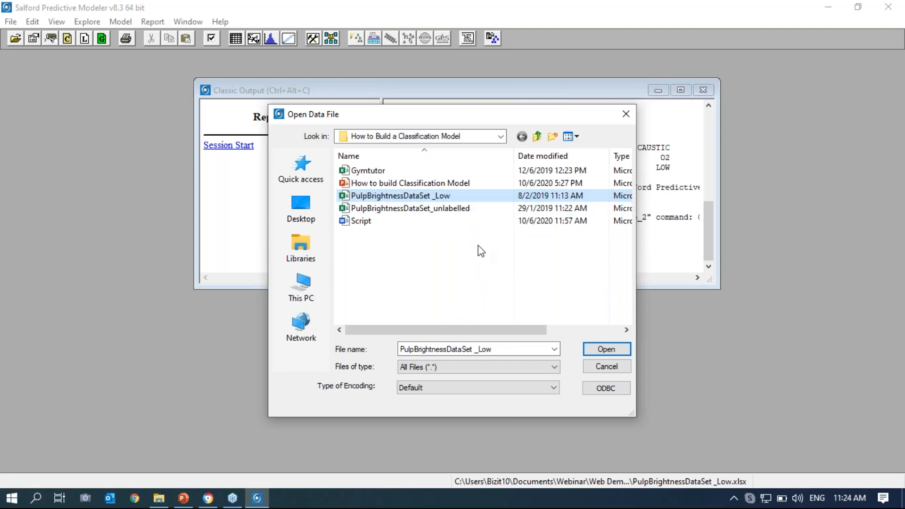
click(606, 349)
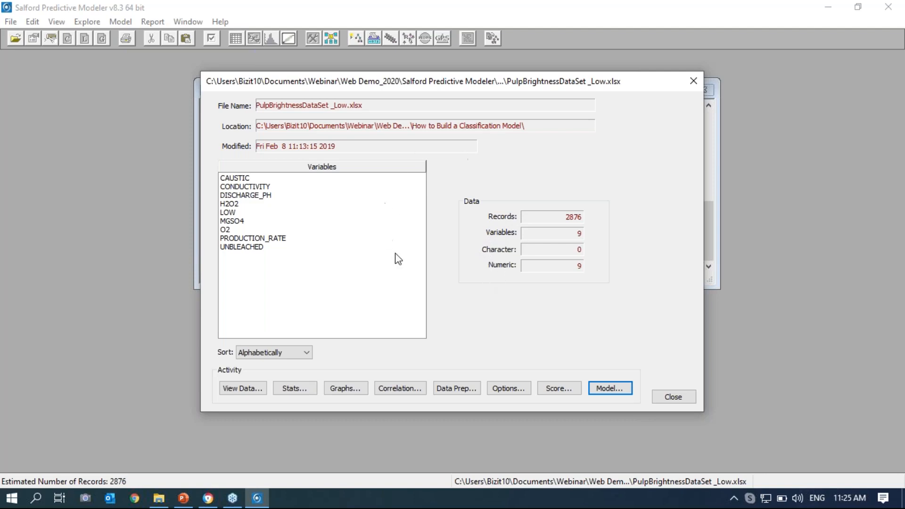
click(229, 390)
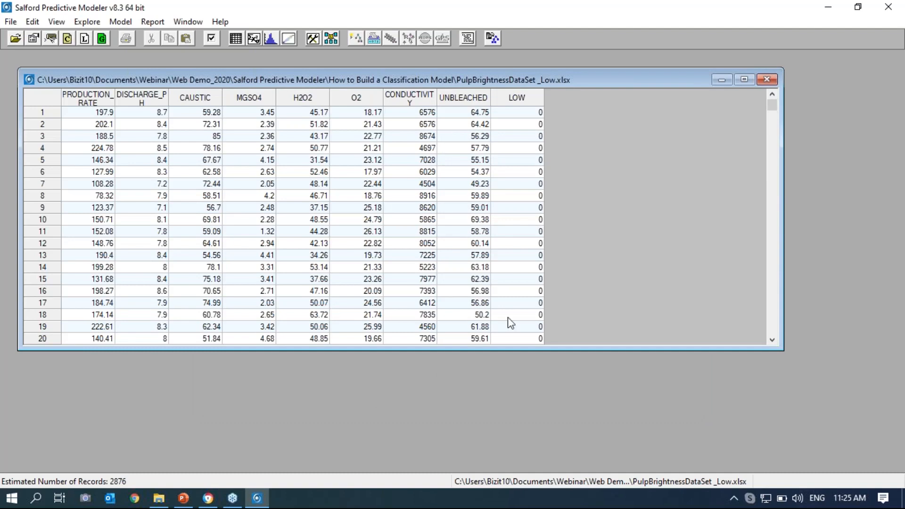
Switch to the PowerPoint presentation and show the How SPM Work slide as a full-screen slide show
click(312, 39)
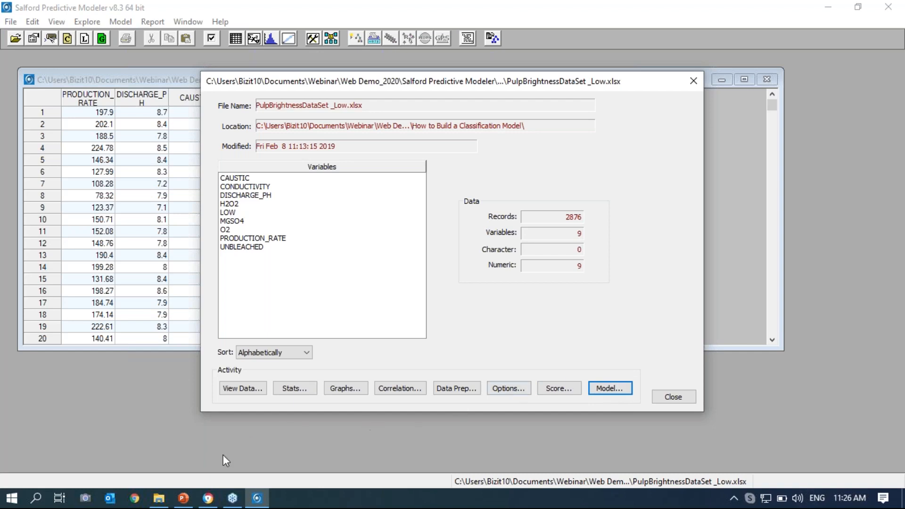
click(184, 500)
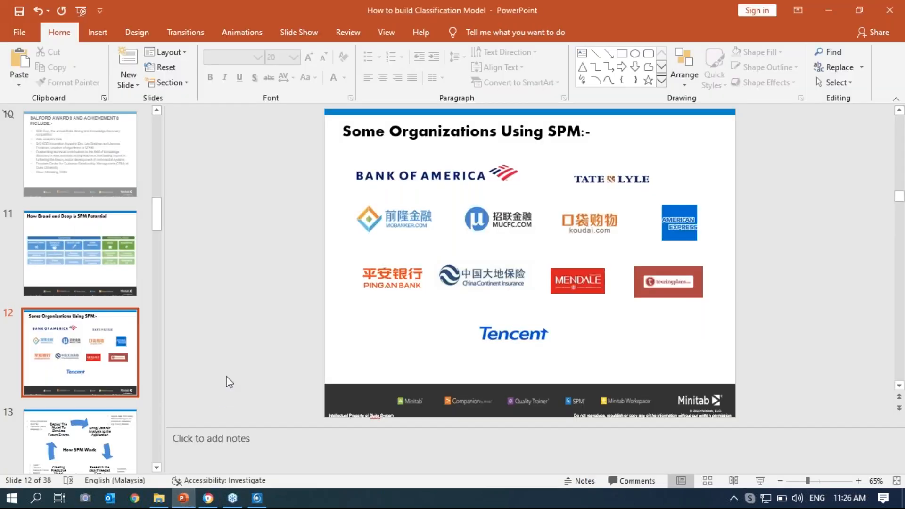
scroll(233, 361, down, 1)
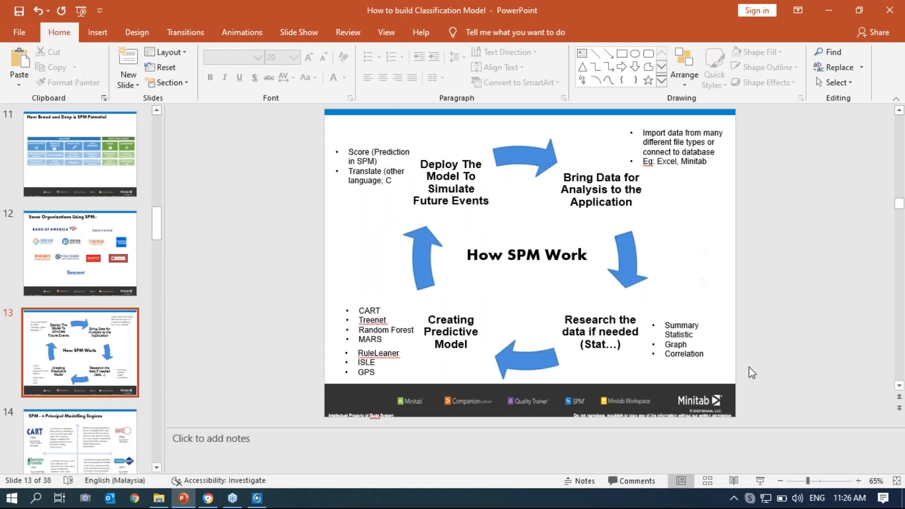
click(765, 480)
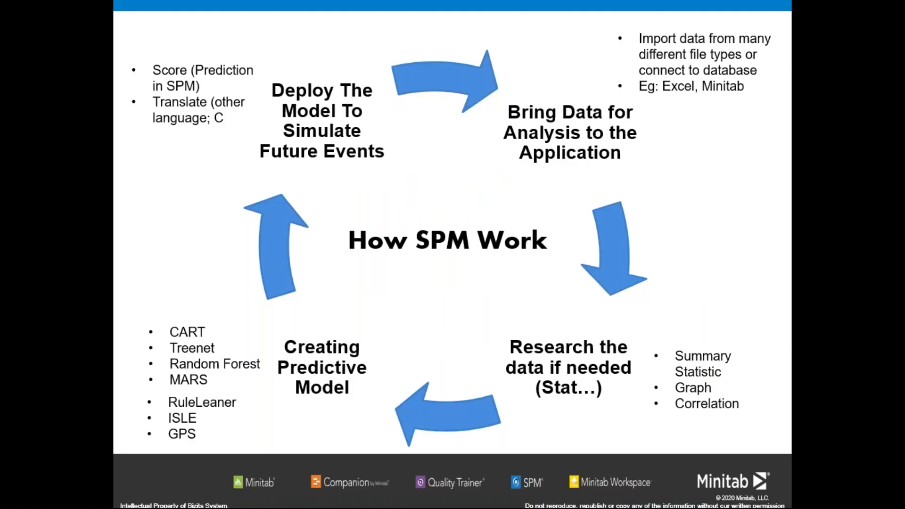
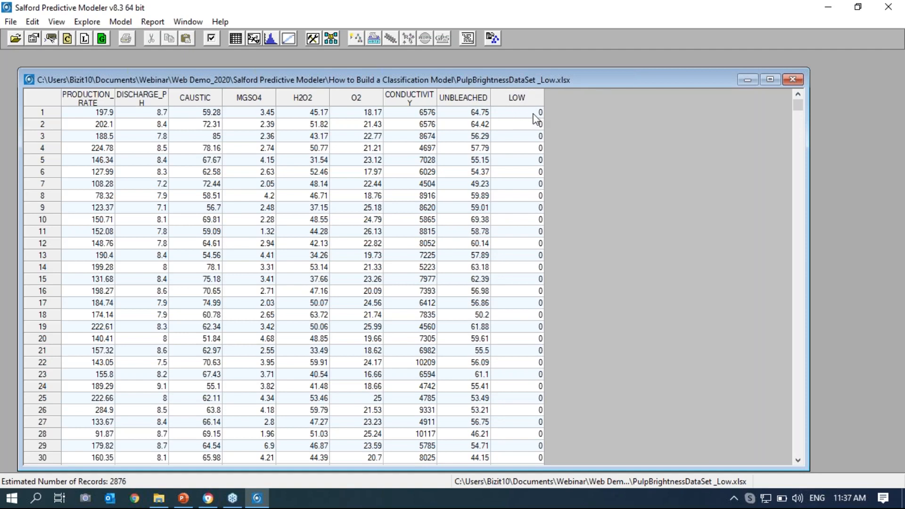
Examine the LOW column's values across the records of the pulp brightness dataset
scroll(537, 118, down, 20)
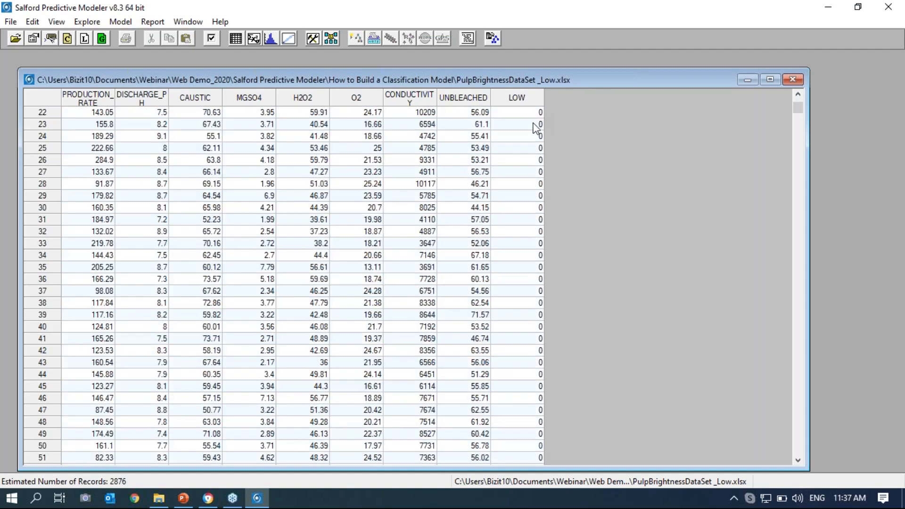
scroll(523, 342, down, 7)
scroll(527, 283, up, 6)
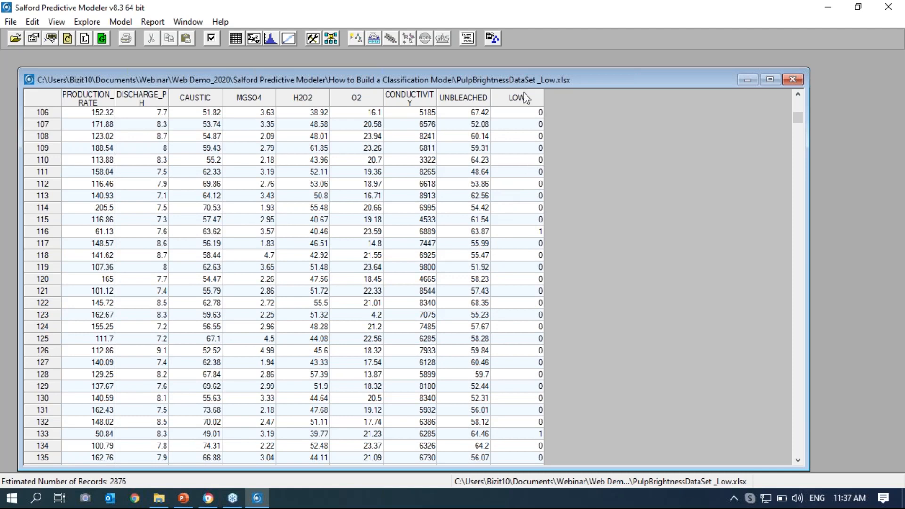
Generate descriptive statistics for all nine variables using Detailed Stats and Tables
click(313, 41)
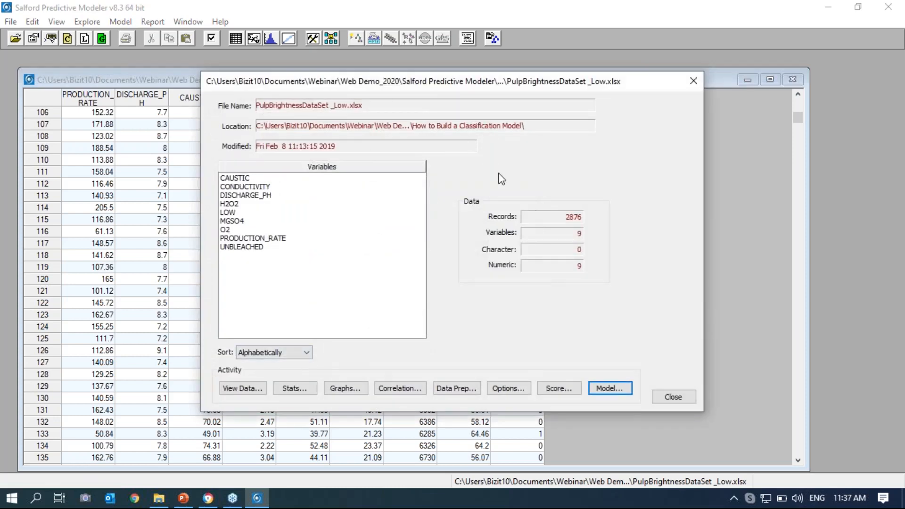
click(293, 391)
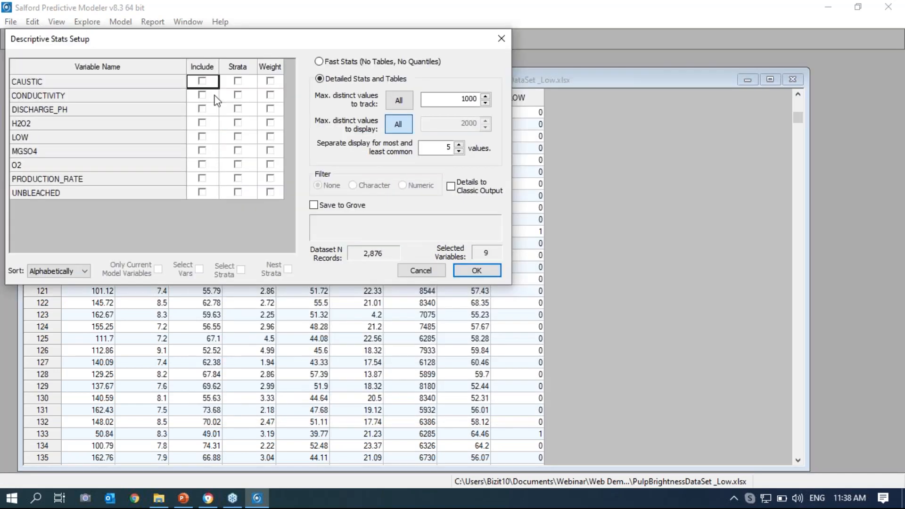
click(203, 66)
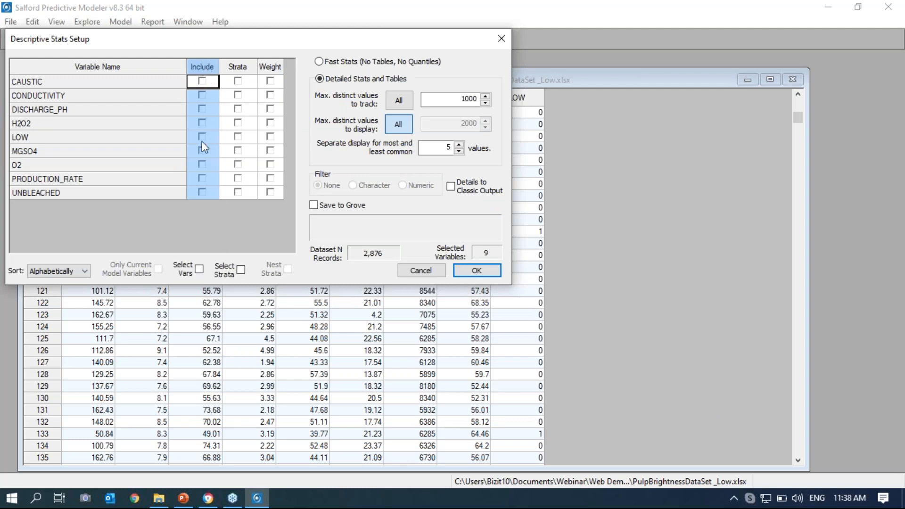
click(199, 270)
click(321, 62)
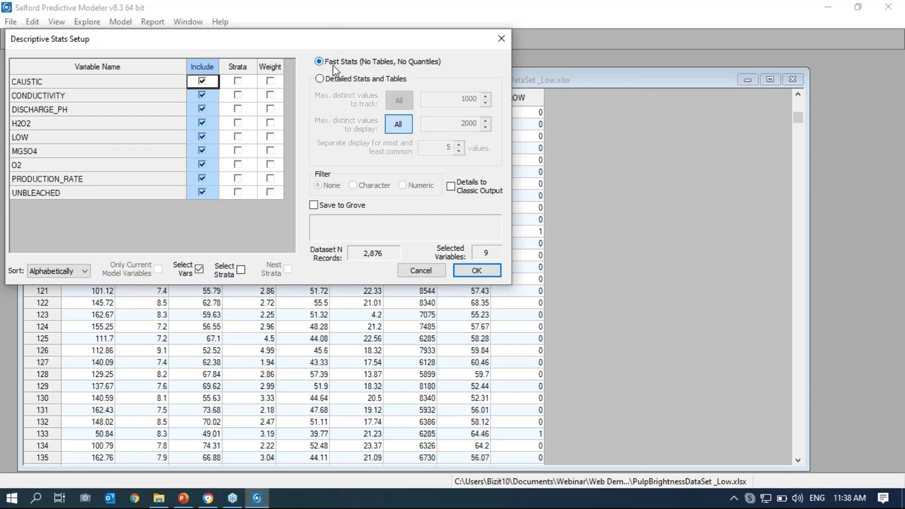
click(320, 78)
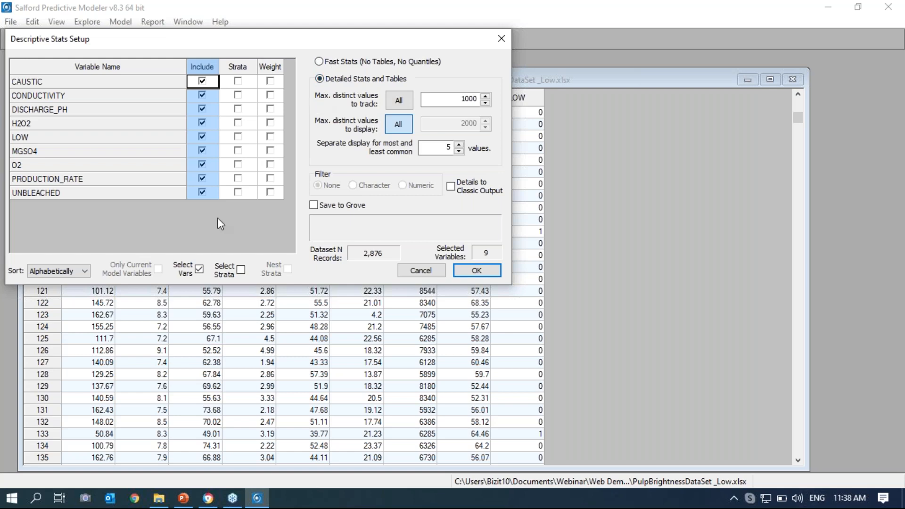
click(486, 272)
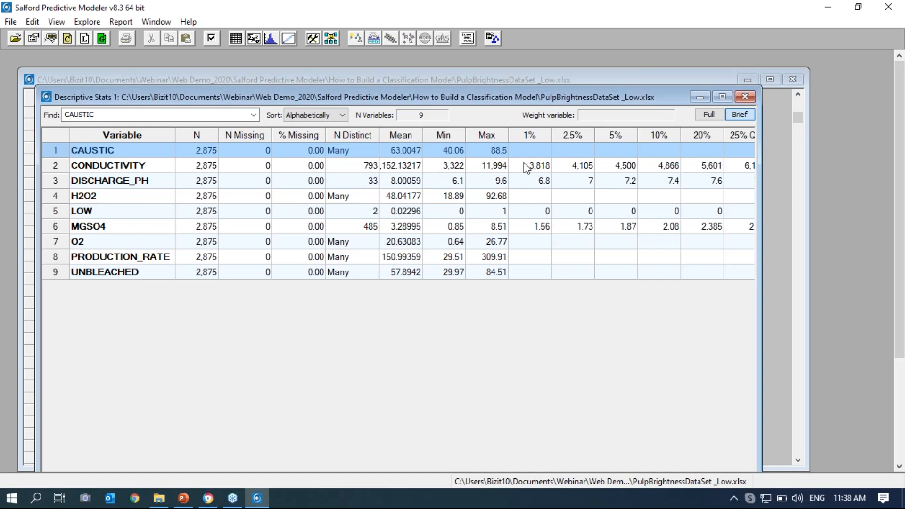
Review the full descriptive statistics with the Location and Variability sections expanded, and close the statistics and data windows
click(710, 114)
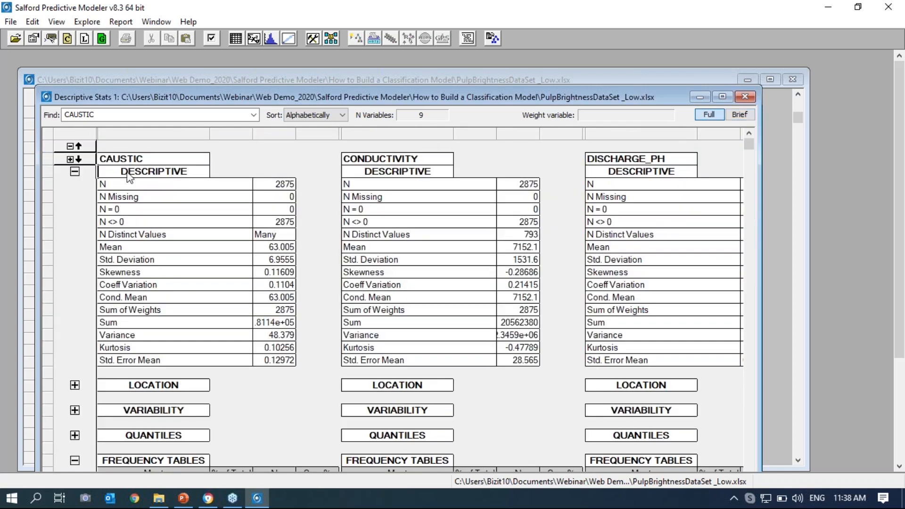
click(76, 389)
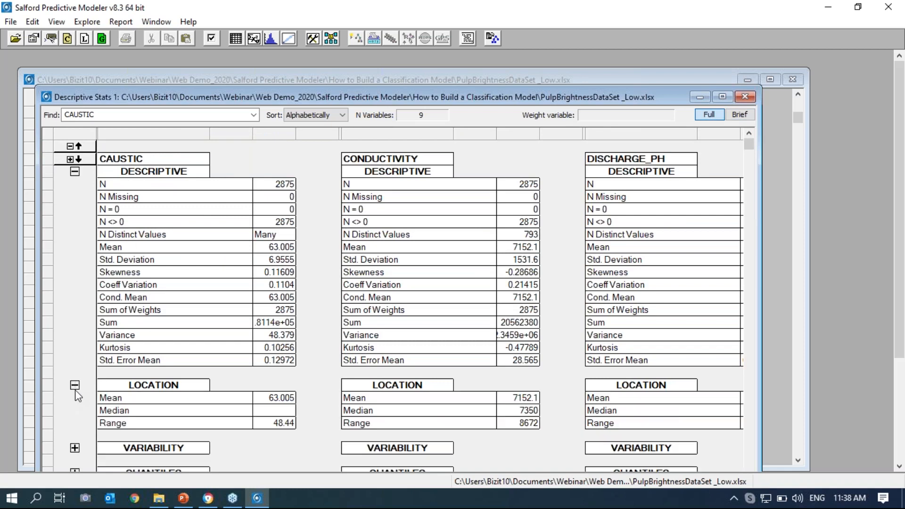
click(75, 448)
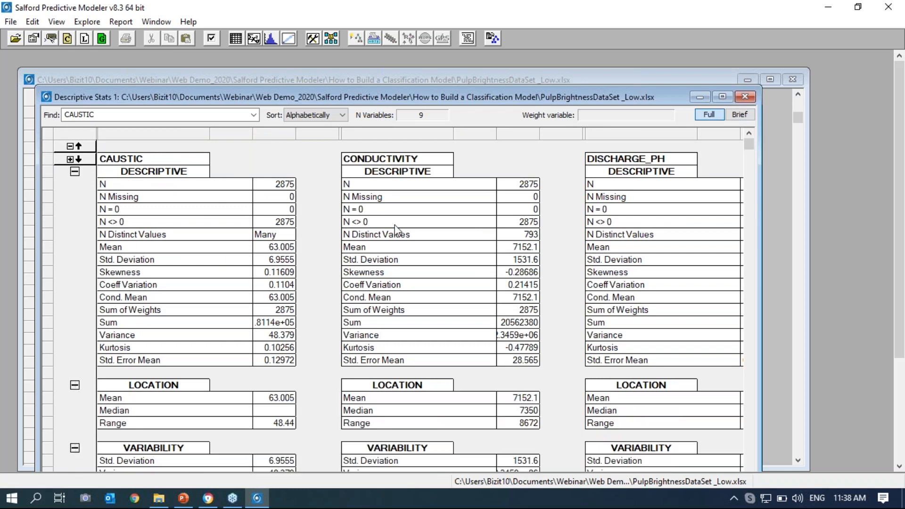
click(746, 100)
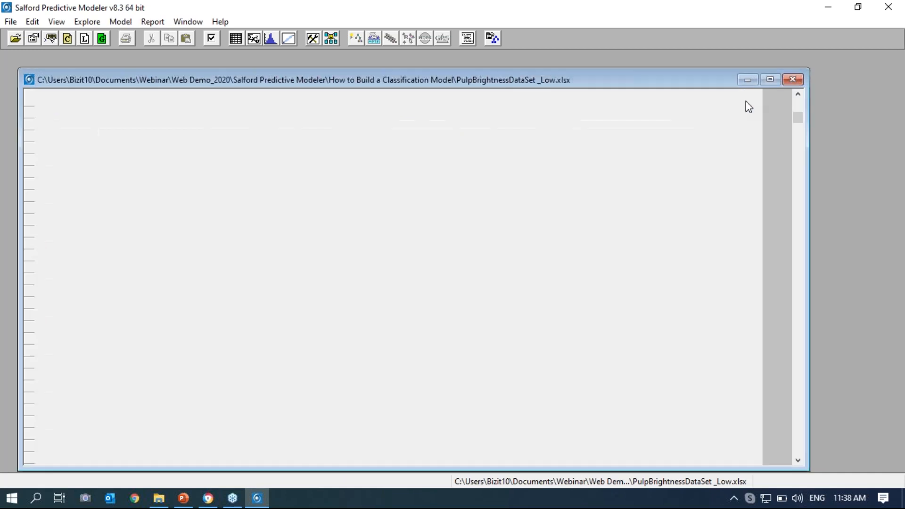
click(792, 82)
Generate frequency distribution charts for all nine variables of the dataset
click(311, 40)
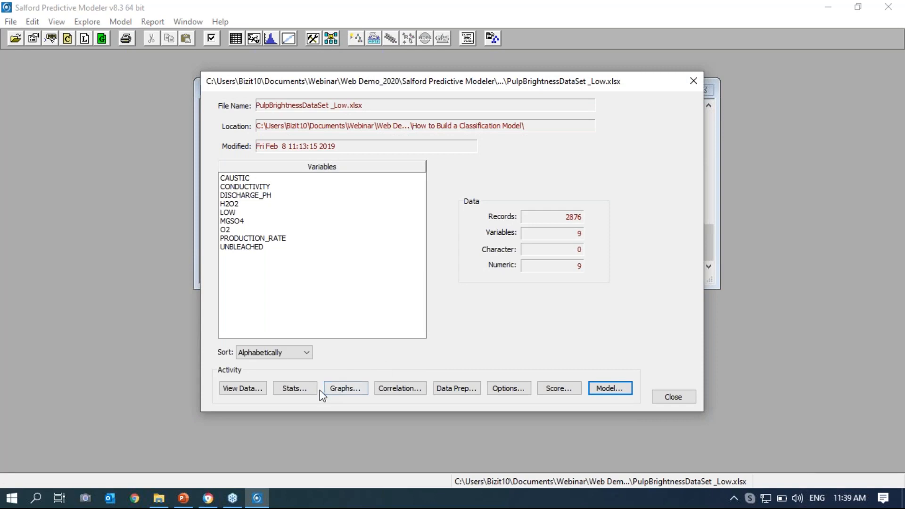
click(341, 389)
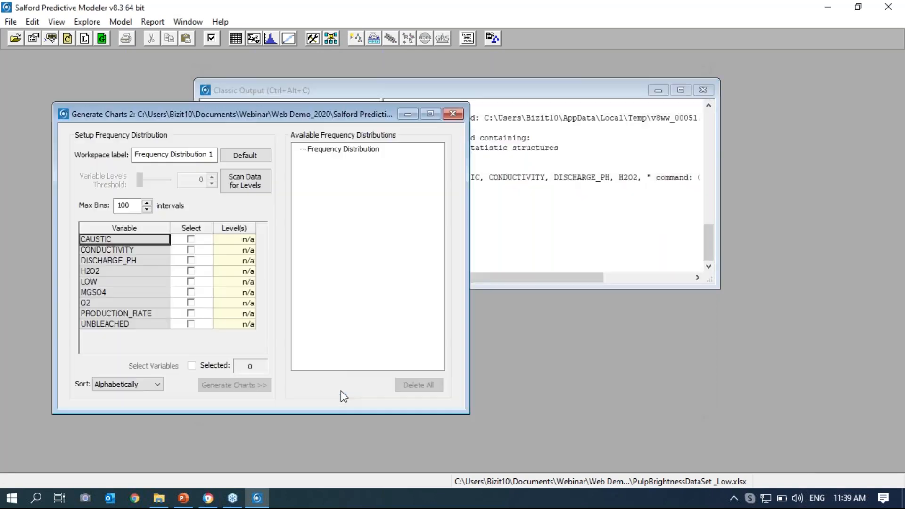
click(191, 228)
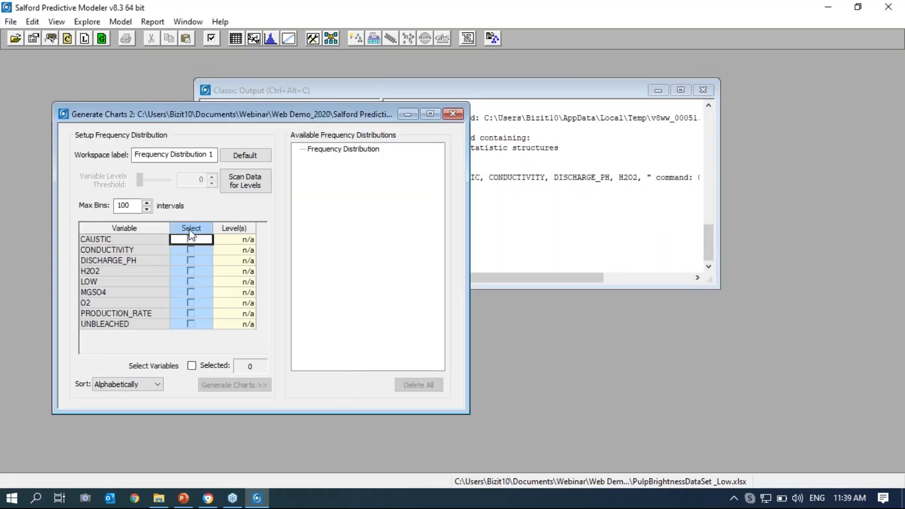
click(190, 366)
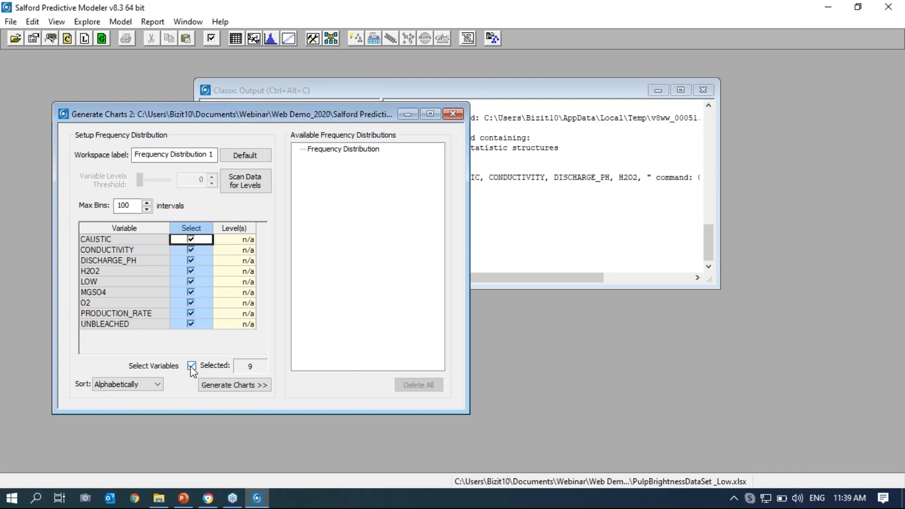
click(231, 386)
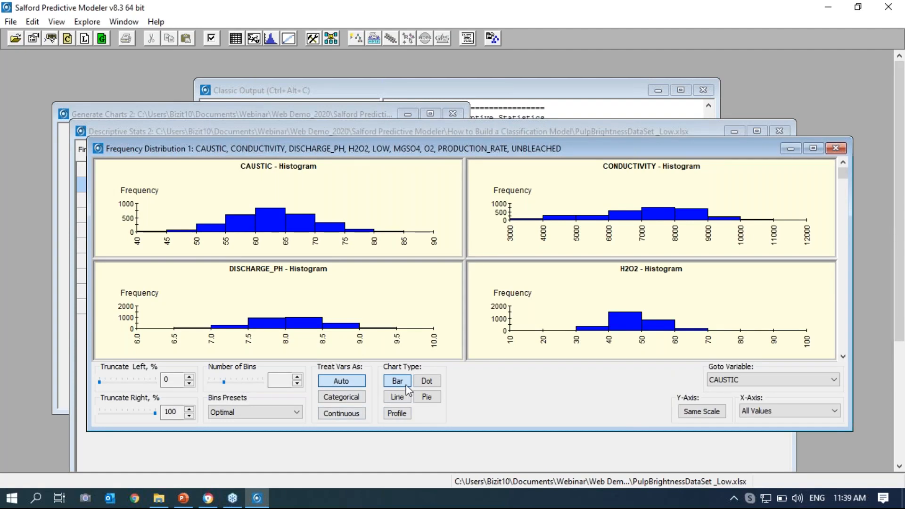
Compare the frequency distributions as Dot, Pie and Line charts, and display them as Profile charts
click(421, 381)
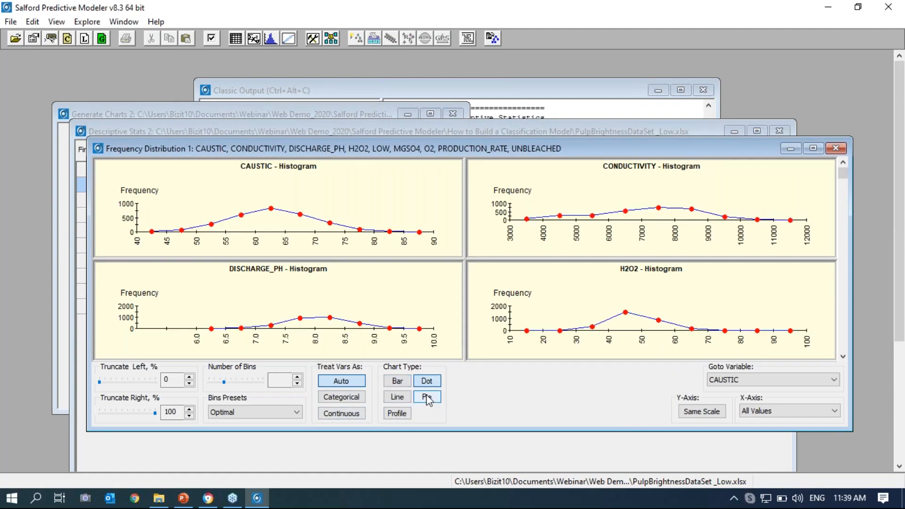
click(427, 397)
click(397, 397)
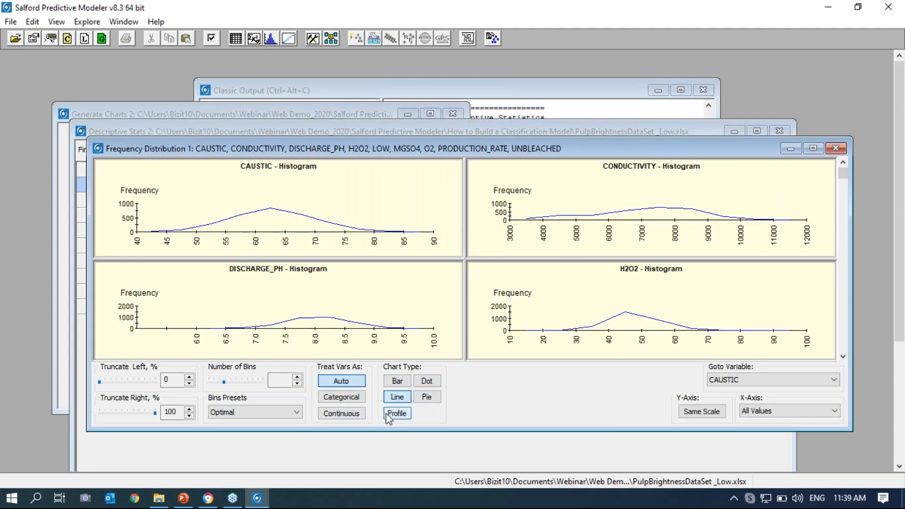
click(397, 414)
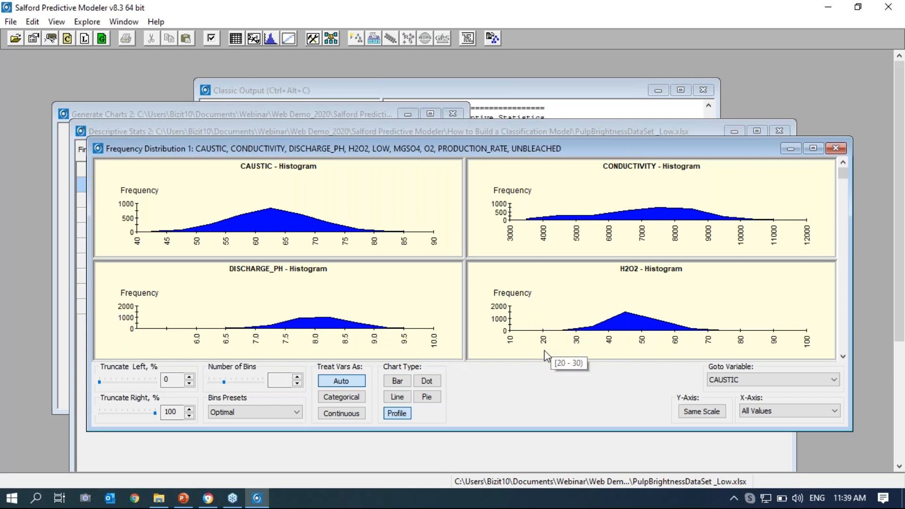
Close the Profile charts and generate the frequency distribution charts again for all nine variables of the pulp brightness dataset
click(836, 148)
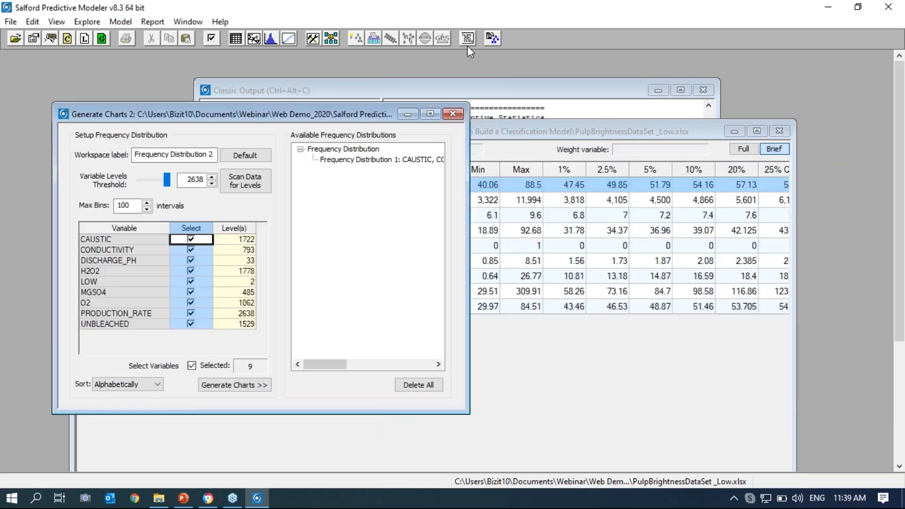
click(313, 38)
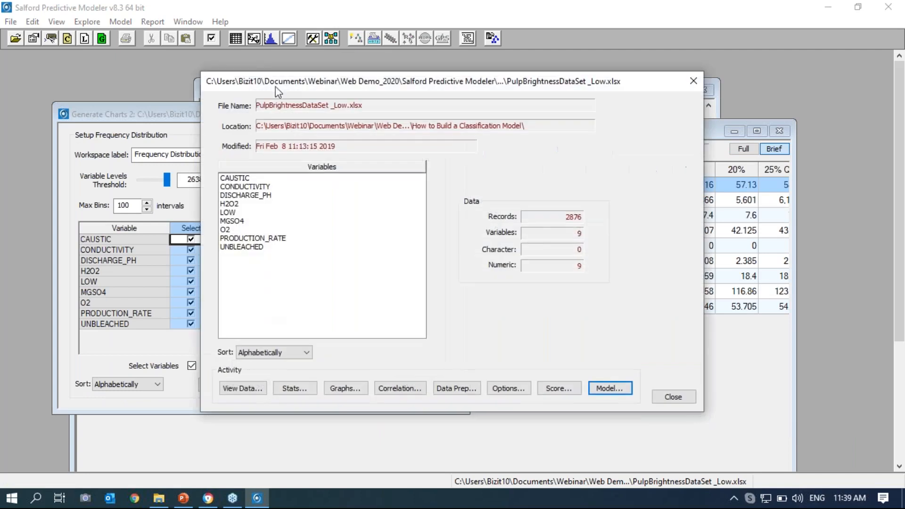
click(346, 389)
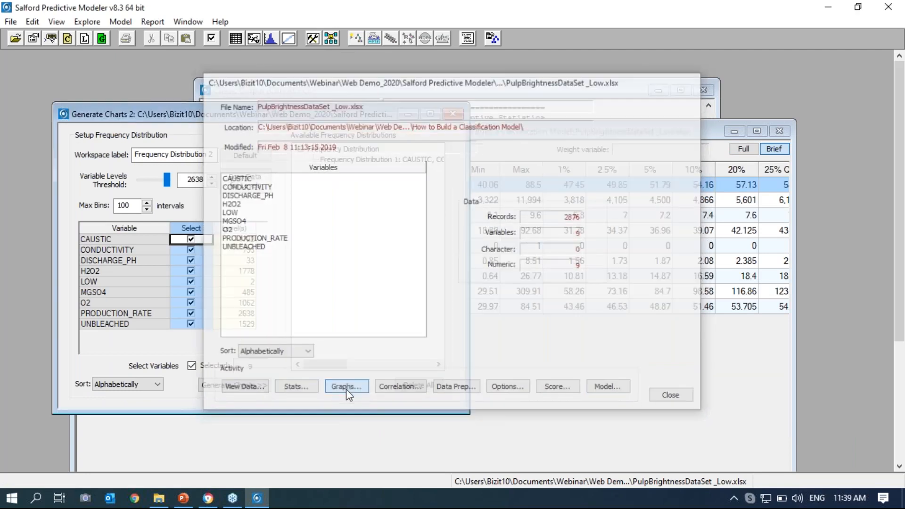
click(244, 417)
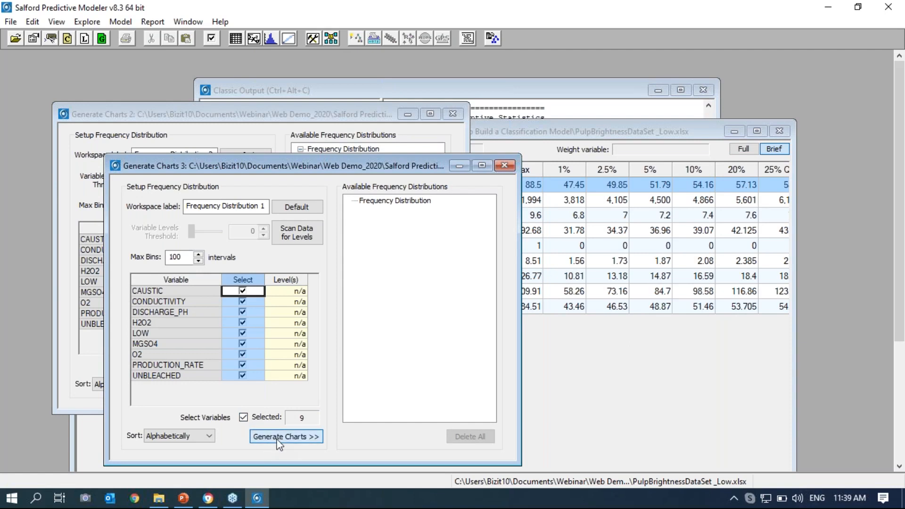
click(279, 439)
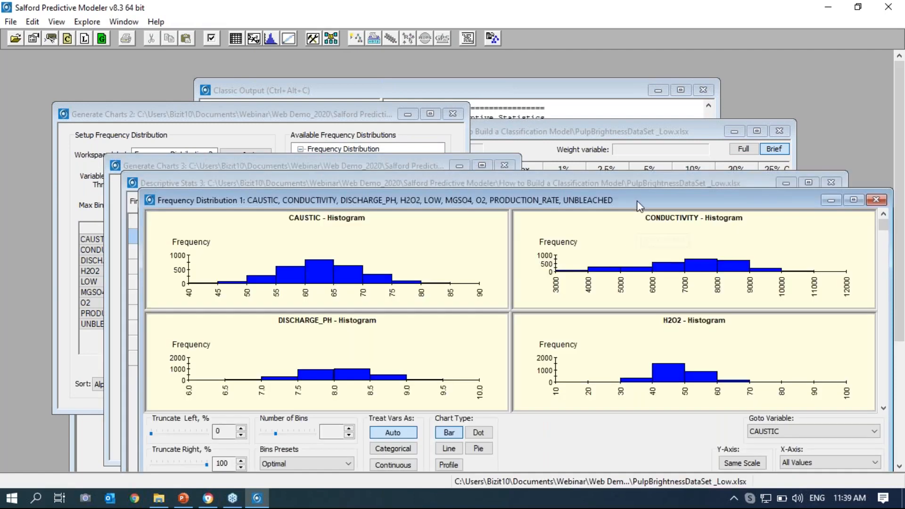
drag(637, 200, 539, 146)
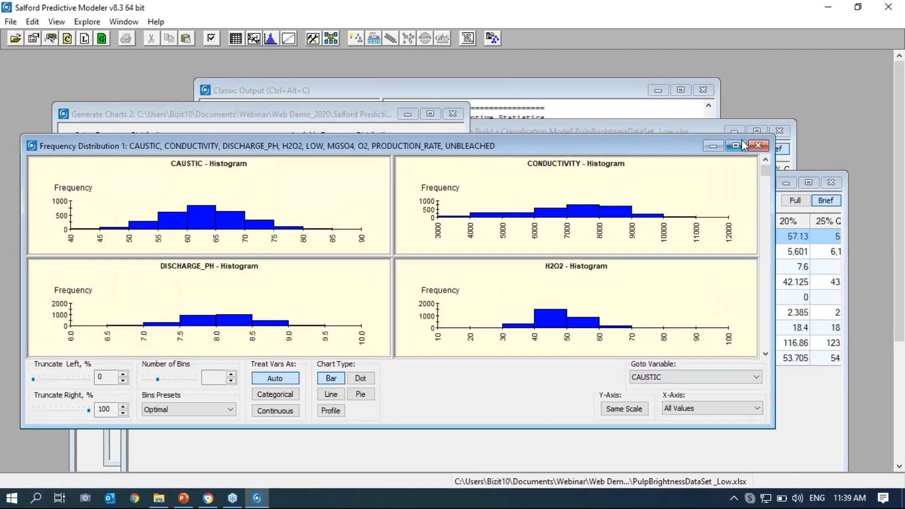
Close the frequency distribution charts, both chart setup windows and the descriptive statistics windows, leaving only the Classic Output open
click(757, 145)
click(503, 164)
click(835, 182)
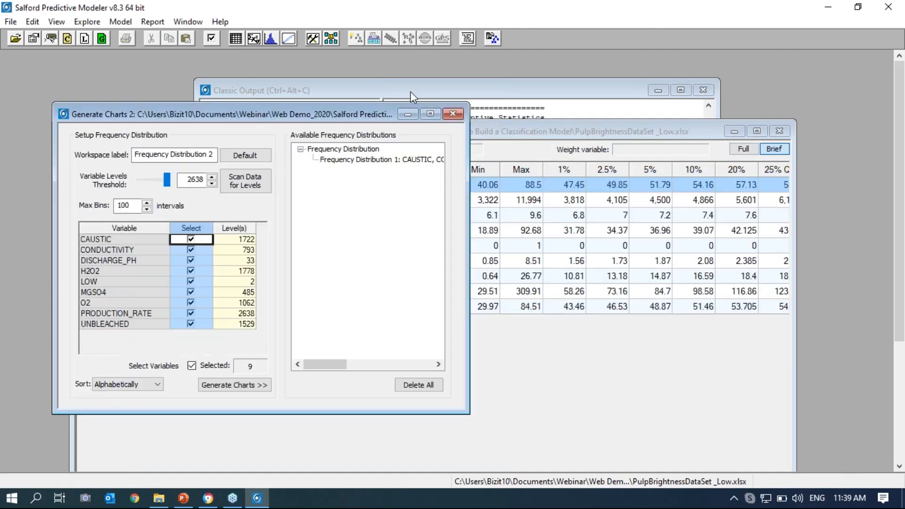
click(455, 115)
click(483, 116)
click(779, 131)
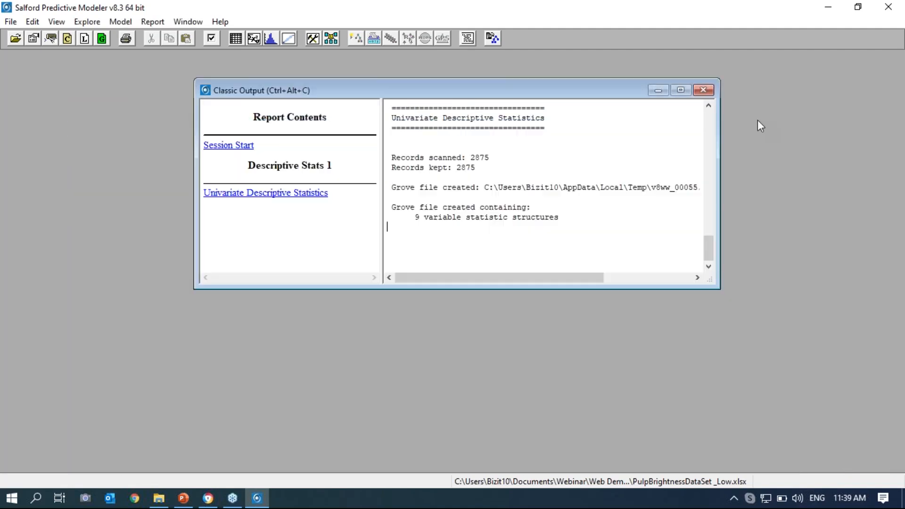
Compute all possible correlation matrices for the dataset with all nine variables included
click(307, 37)
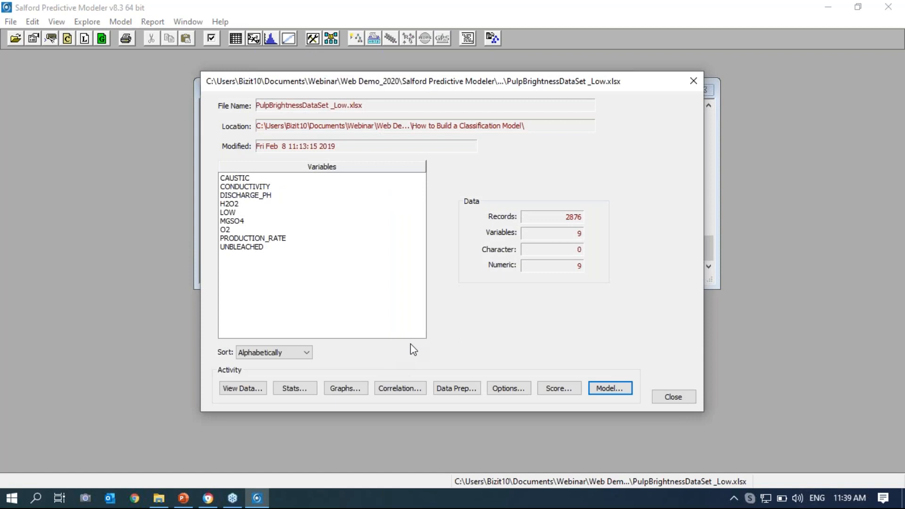
click(389, 390)
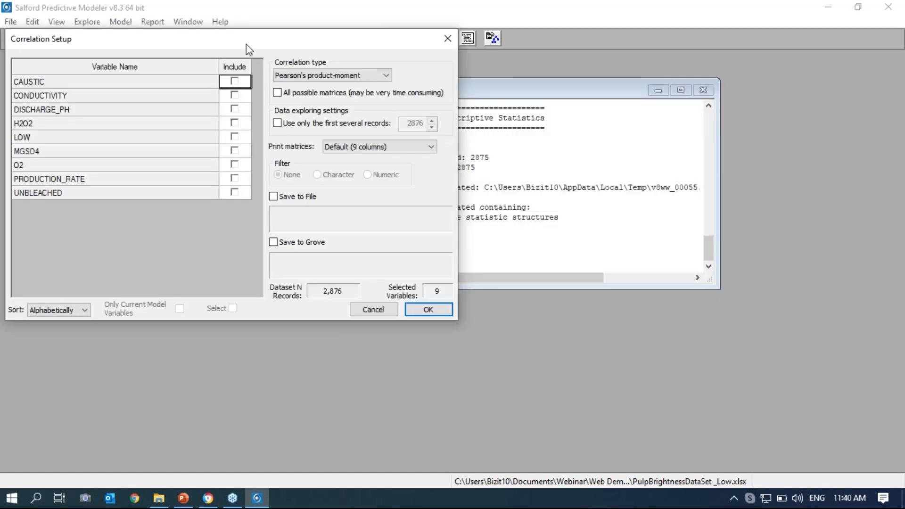
click(234, 66)
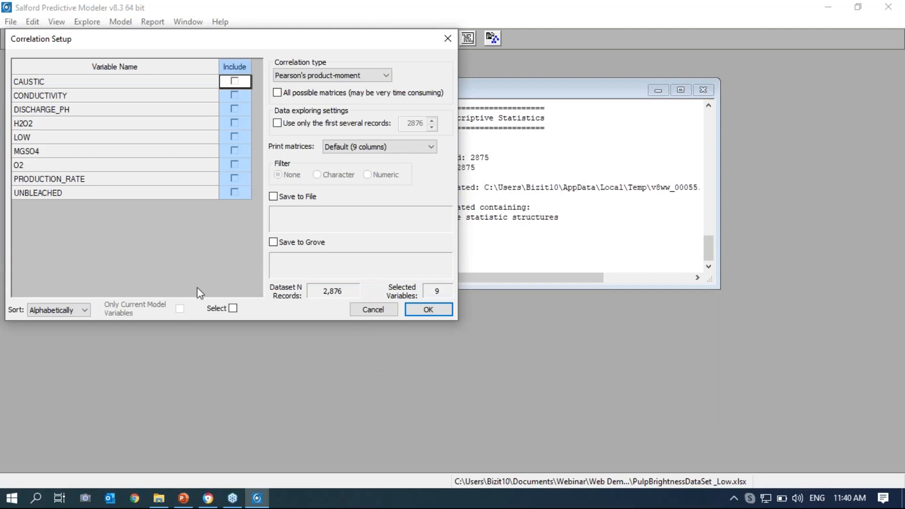
click(233, 309)
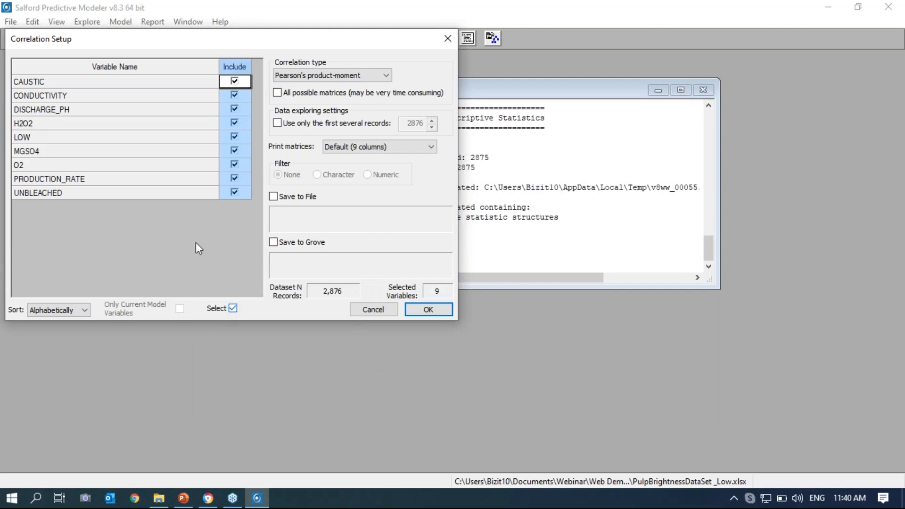
click(314, 76)
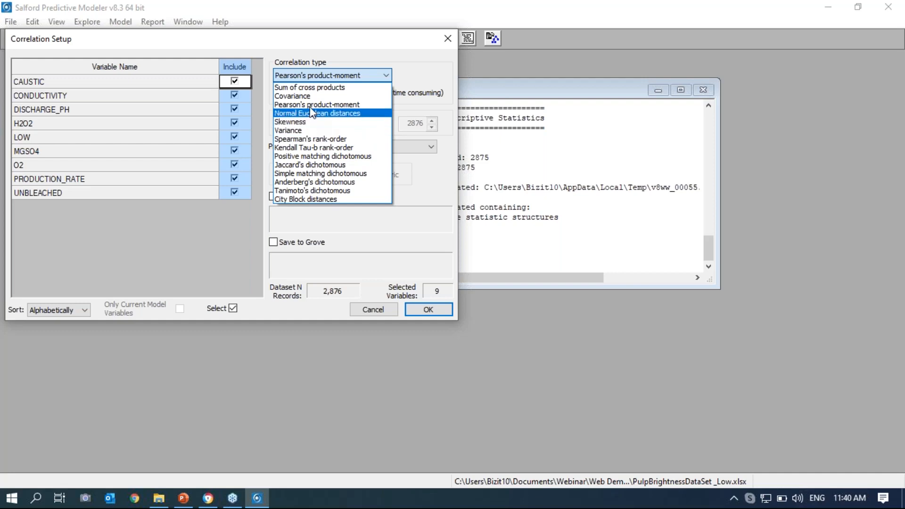
click(312, 76)
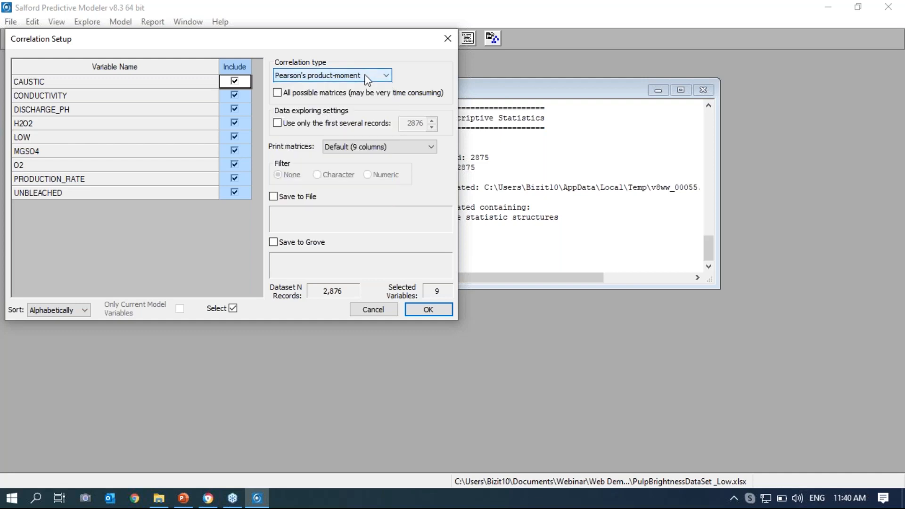
click(278, 92)
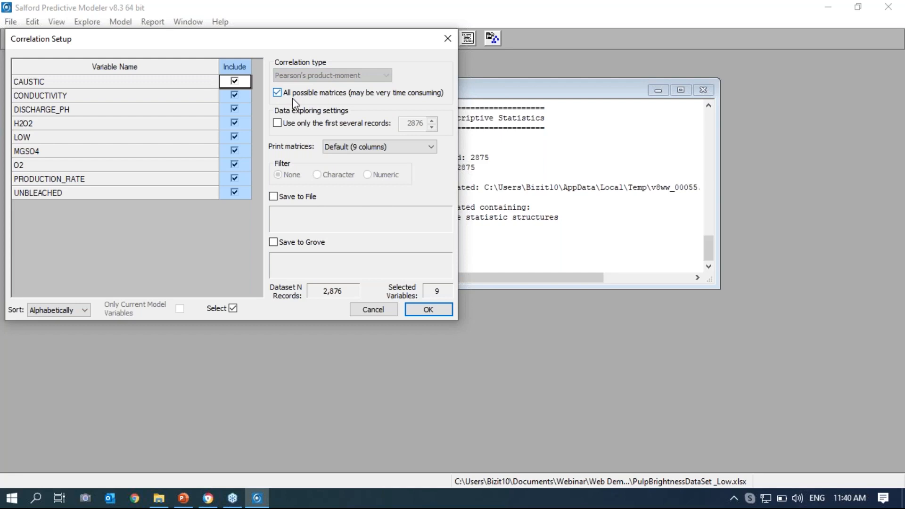
click(433, 312)
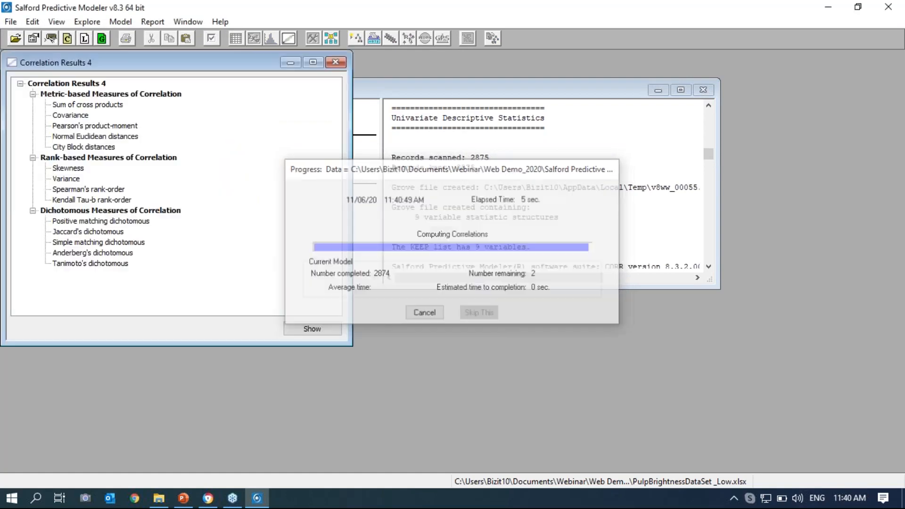
Examine the Sum of cross products matrix and its Correlation Stats, and close the correlation results
click(33, 94)
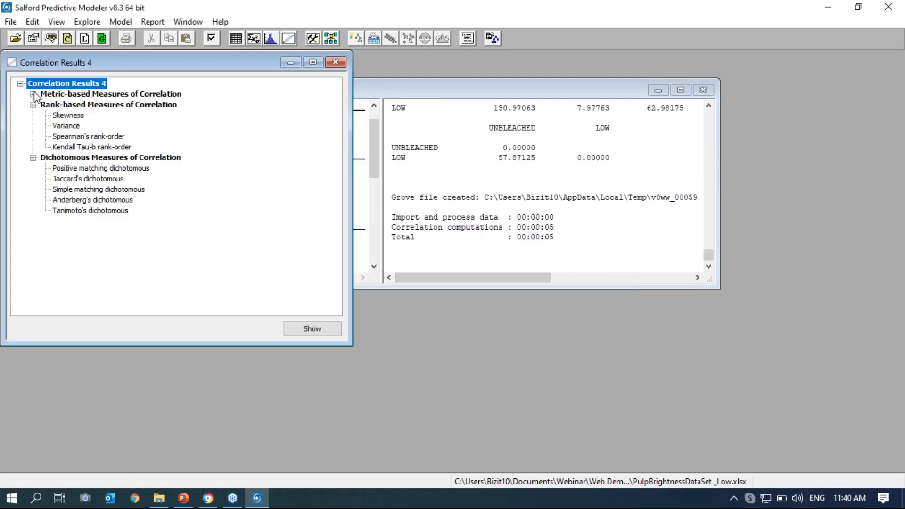
click(33, 95)
click(64, 107)
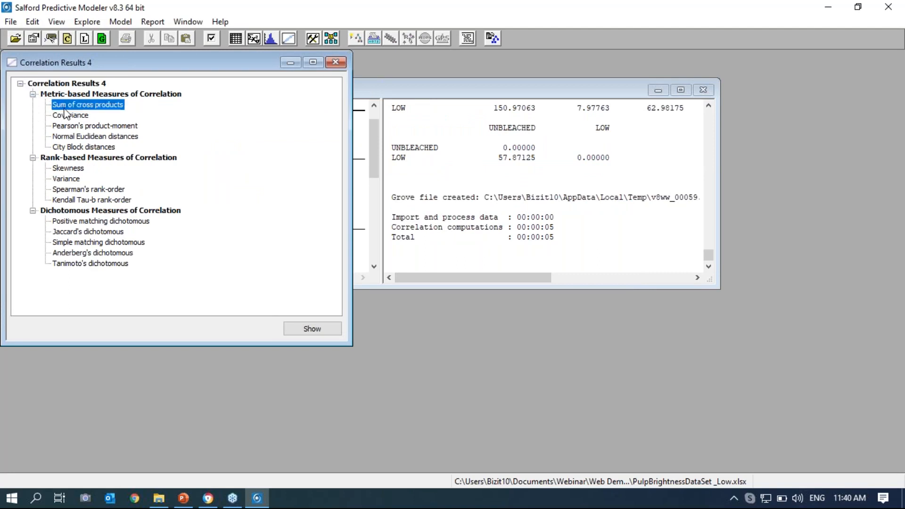
double_click(65, 107)
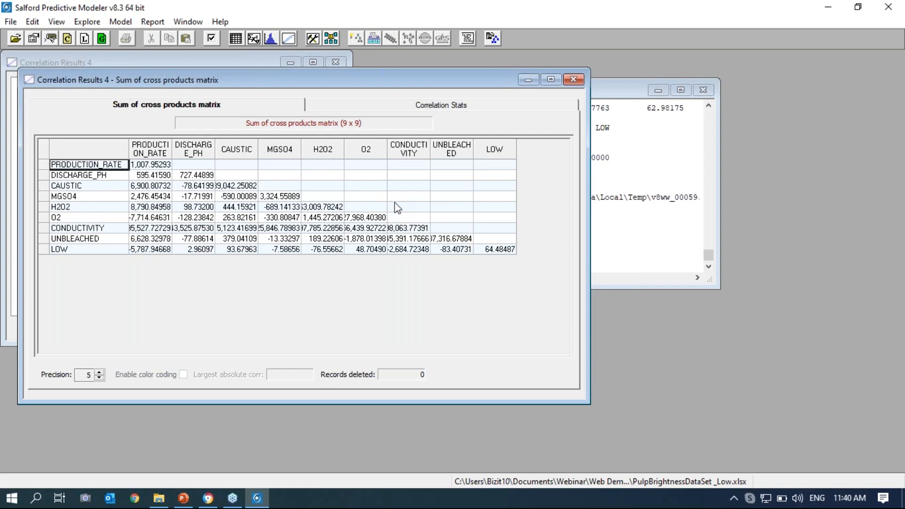
click(489, 108)
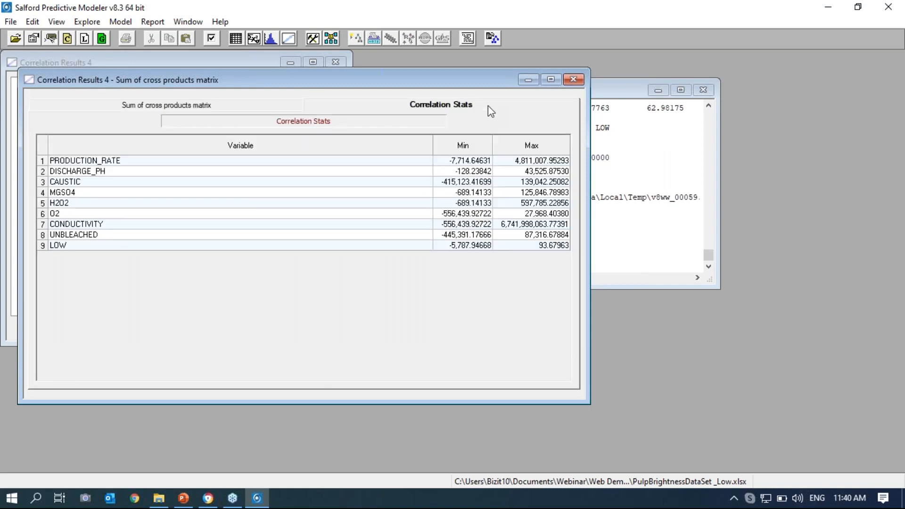
click(192, 106)
click(489, 111)
click(573, 79)
click(335, 62)
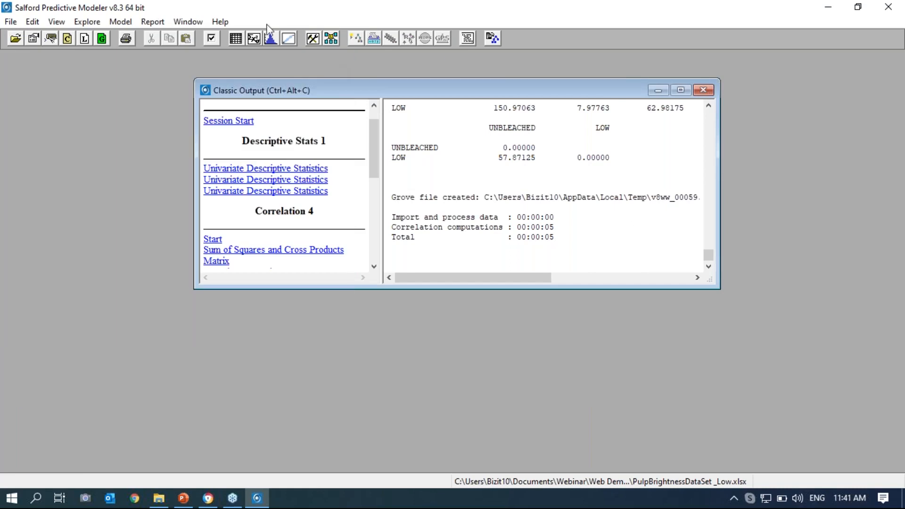
Set up a Classification/Logistic Binary model with LOW as the target and the other eight variables as predictors
click(313, 38)
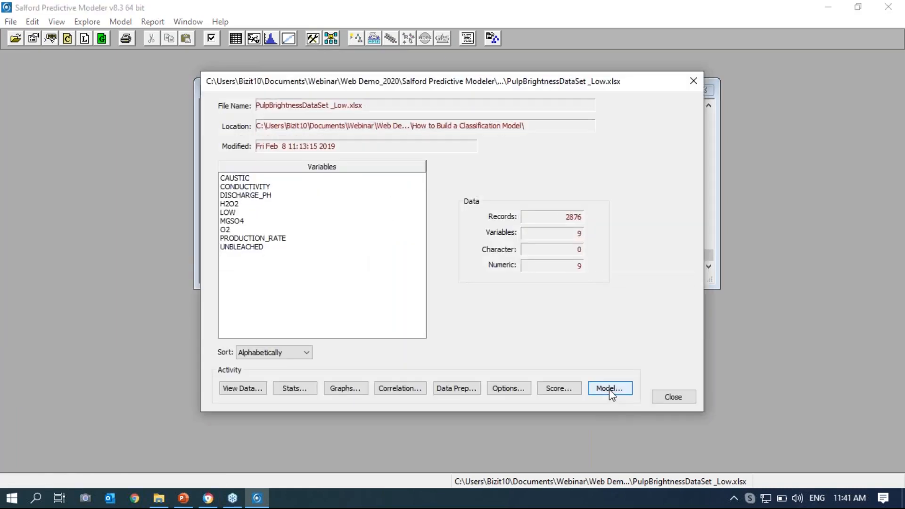
click(609, 389)
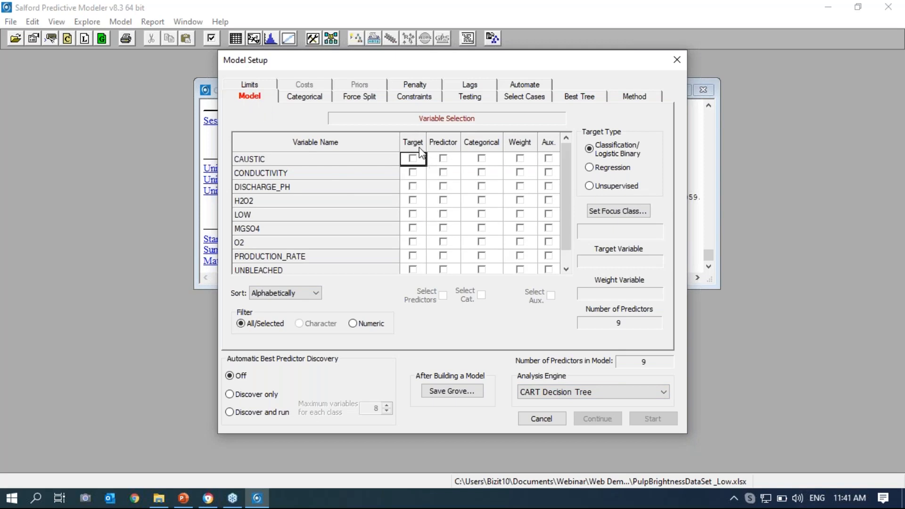
click(413, 214)
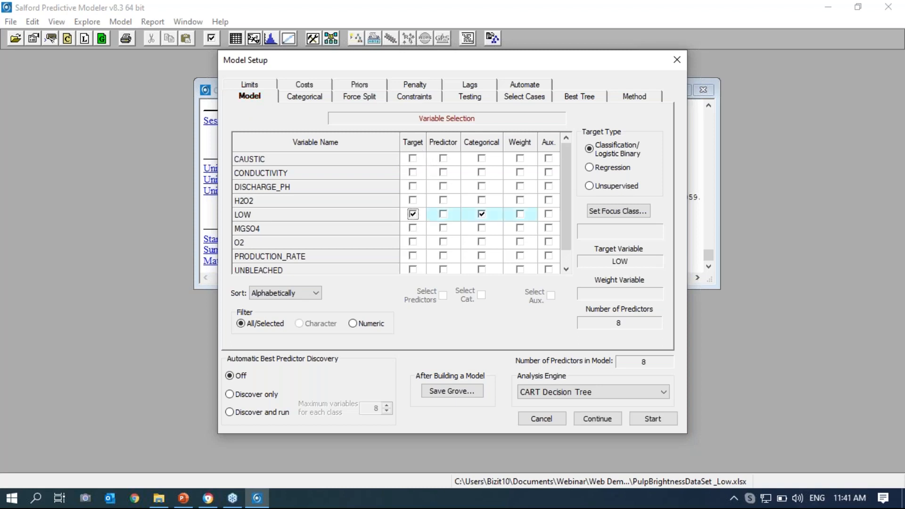
click(453, 142)
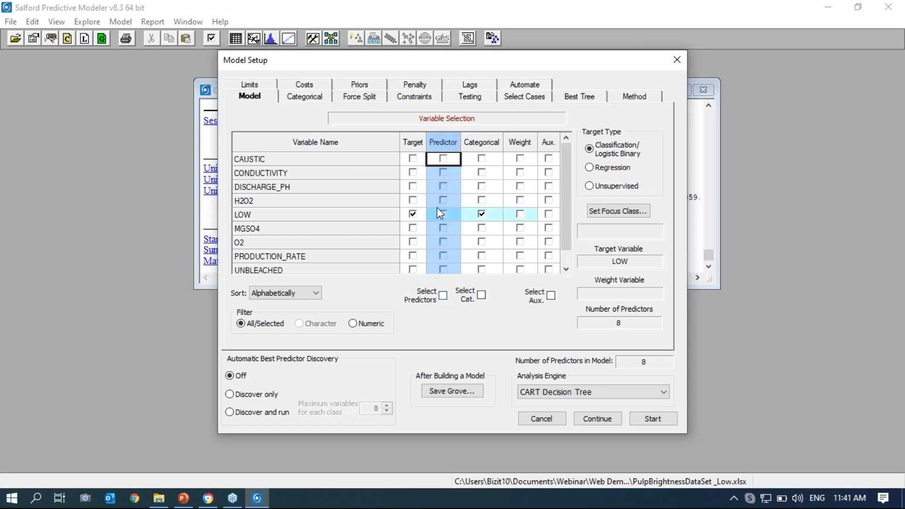
click(443, 295)
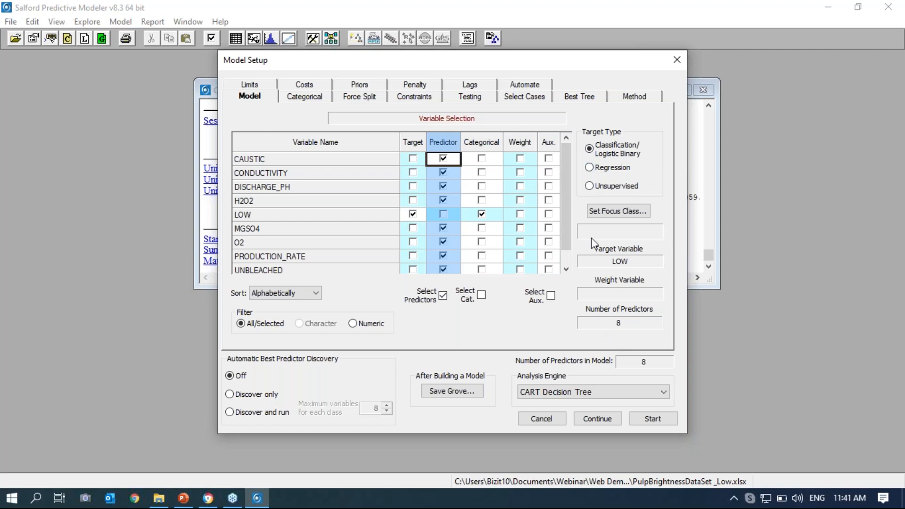
Test the model on a 0.2000 fraction of cases selected at random, with CART Decision Tree as the analysis engine
click(483, 98)
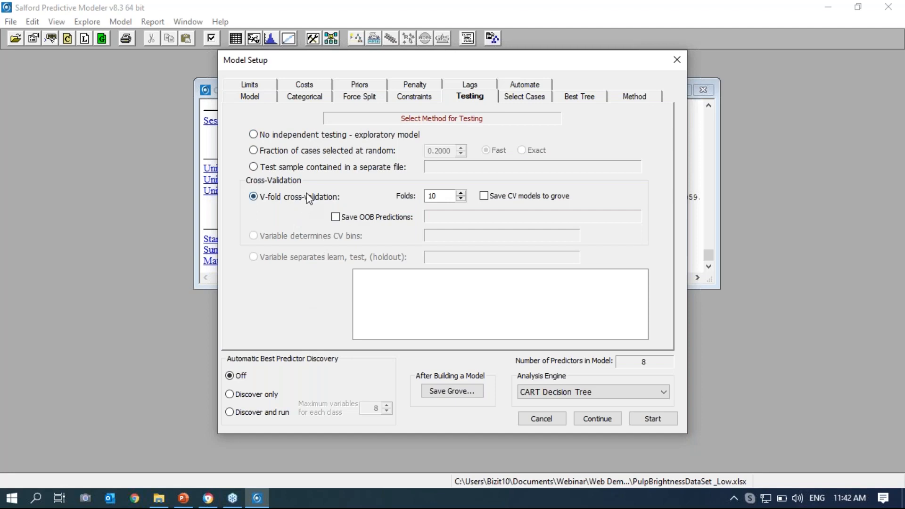
click(253, 151)
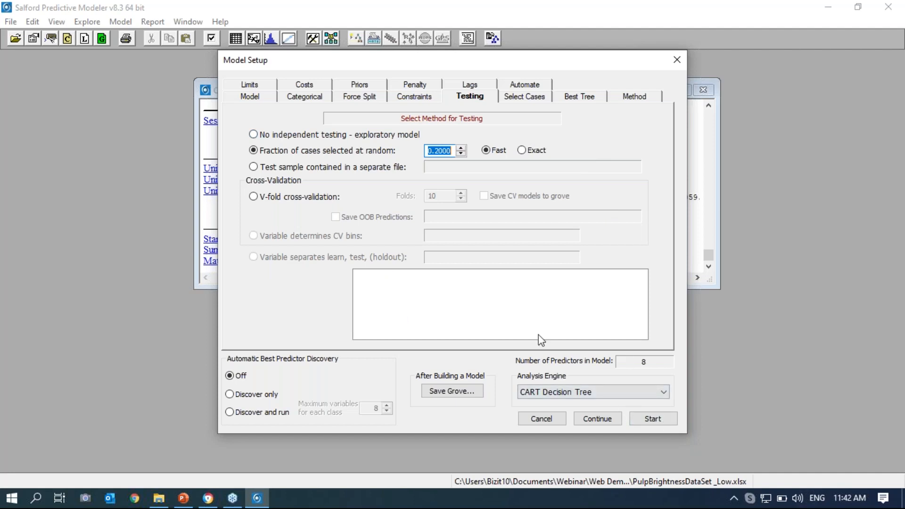
click(254, 96)
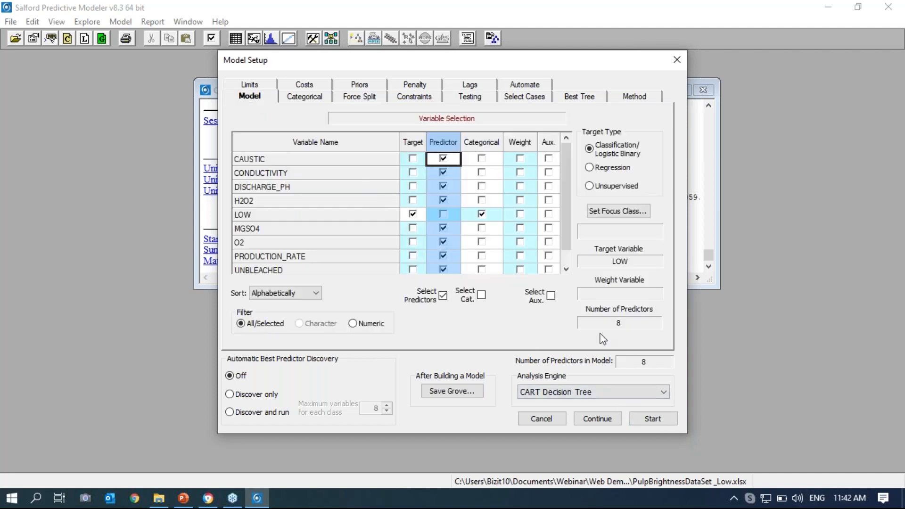
click(646, 392)
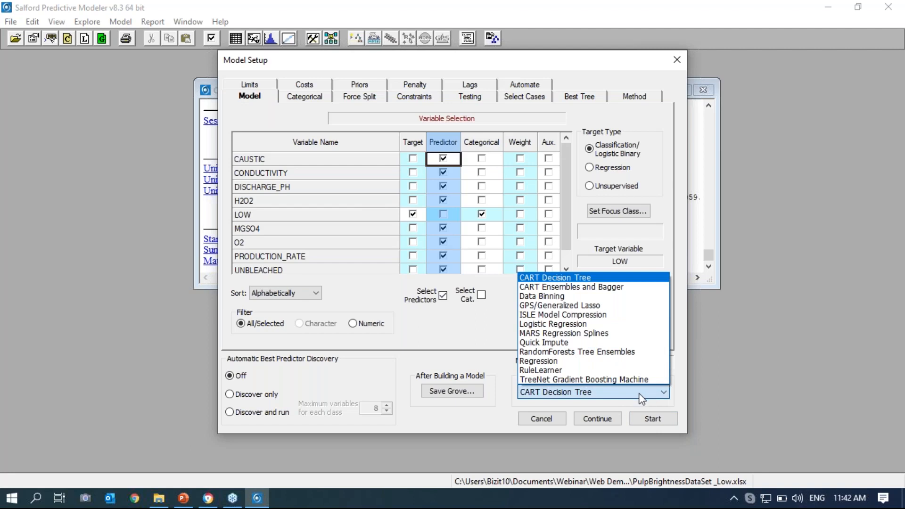
click(550, 278)
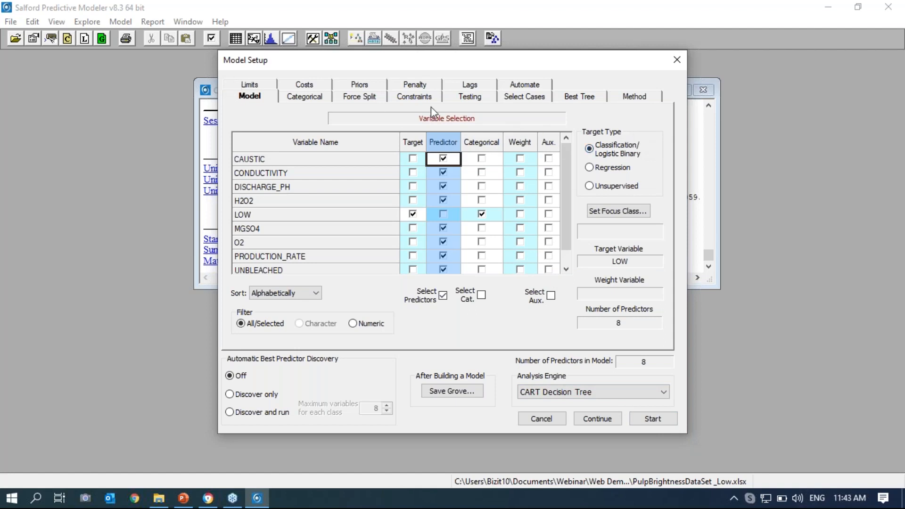
Review the model's testing settings, the parameters for selecting the best tree, and the splitting method options
click(460, 96)
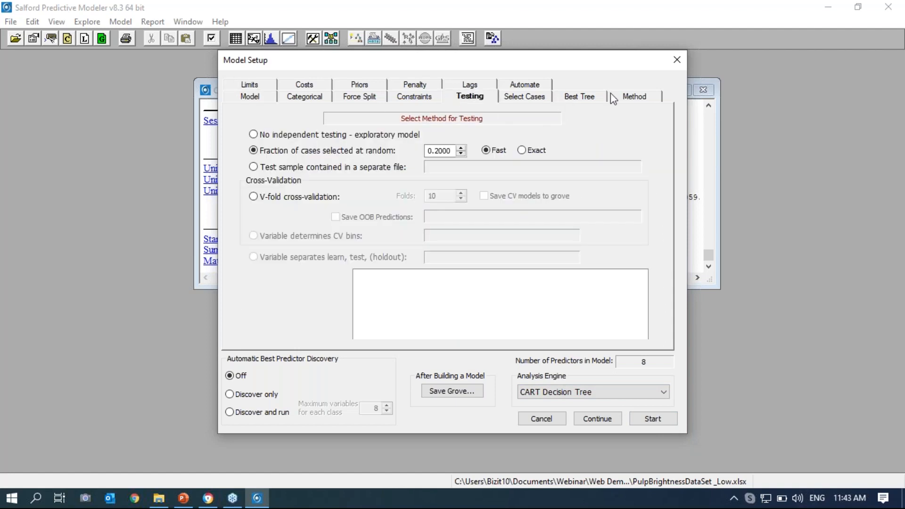
click(250, 96)
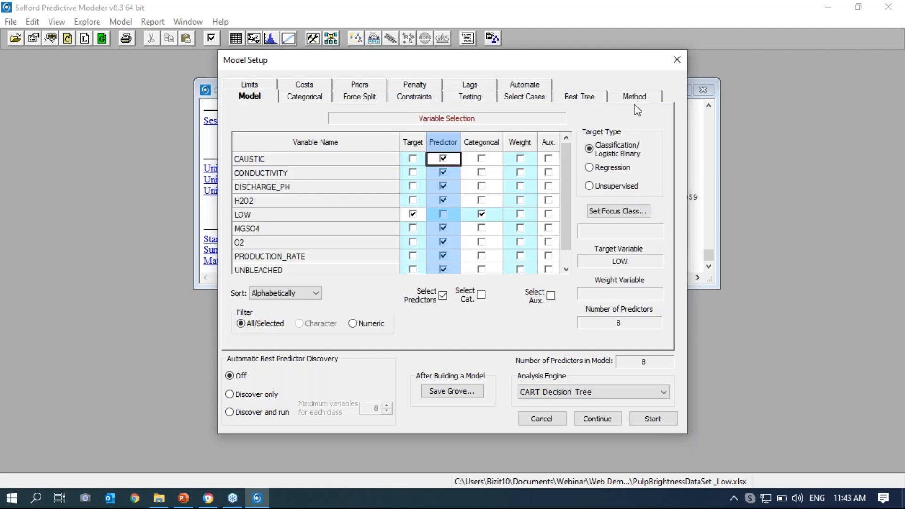
click(586, 98)
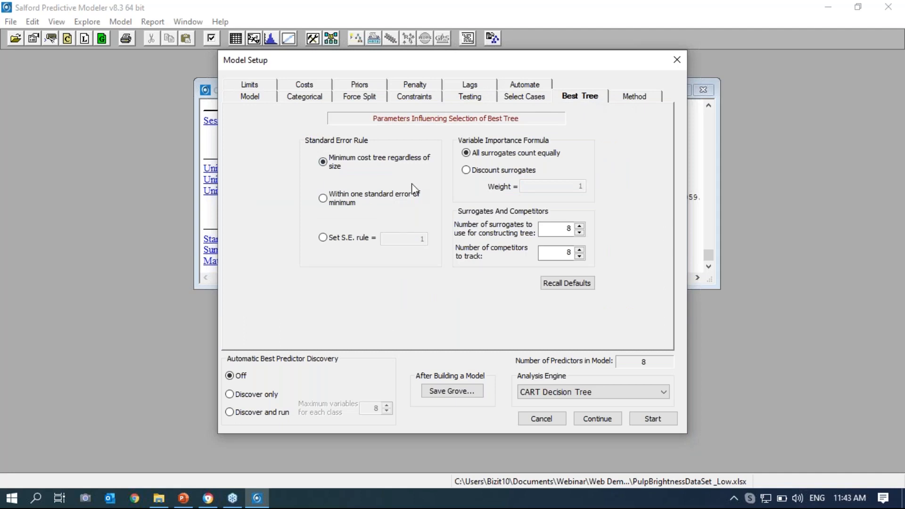
click(637, 97)
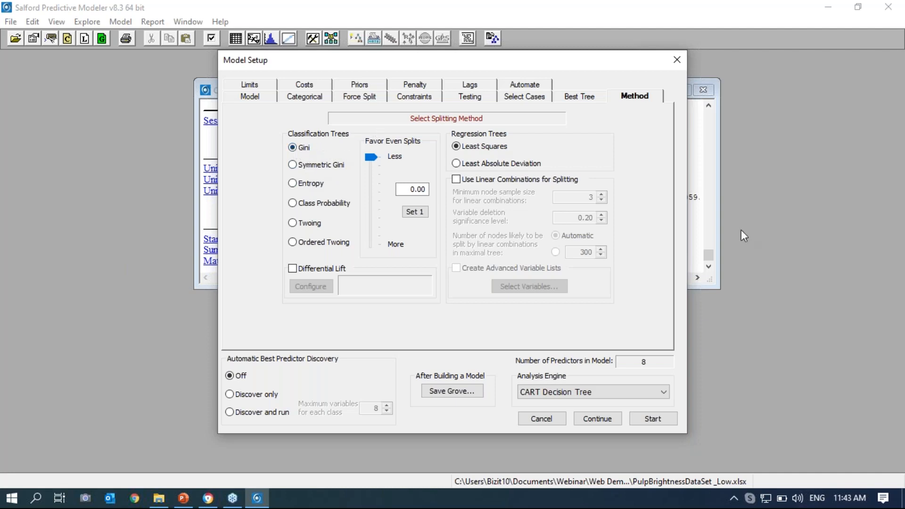
Build the CART classification tree for LOW from the eight predictors and reposition its navigator window
click(245, 96)
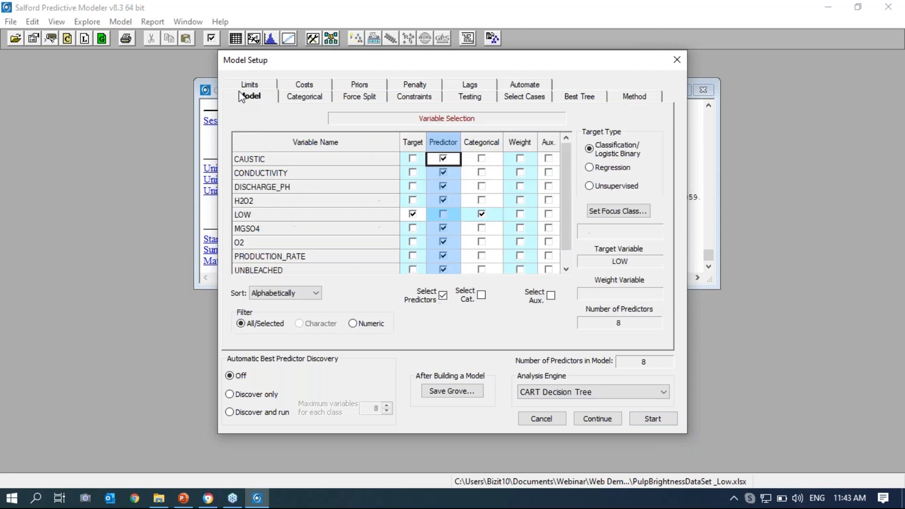
click(651, 418)
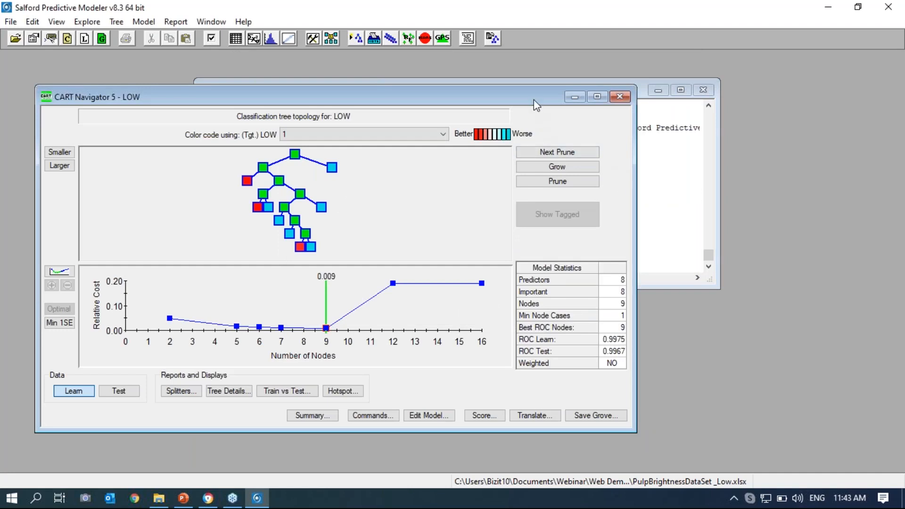
drag(536, 100, 623, 78)
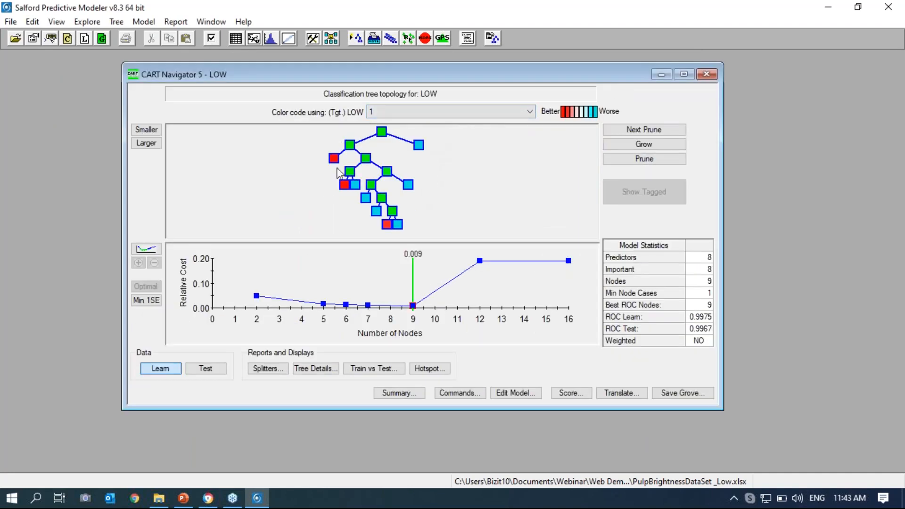
Reopen the model setup to recheck the testing method, and leave it without rebuilding the model
click(331, 39)
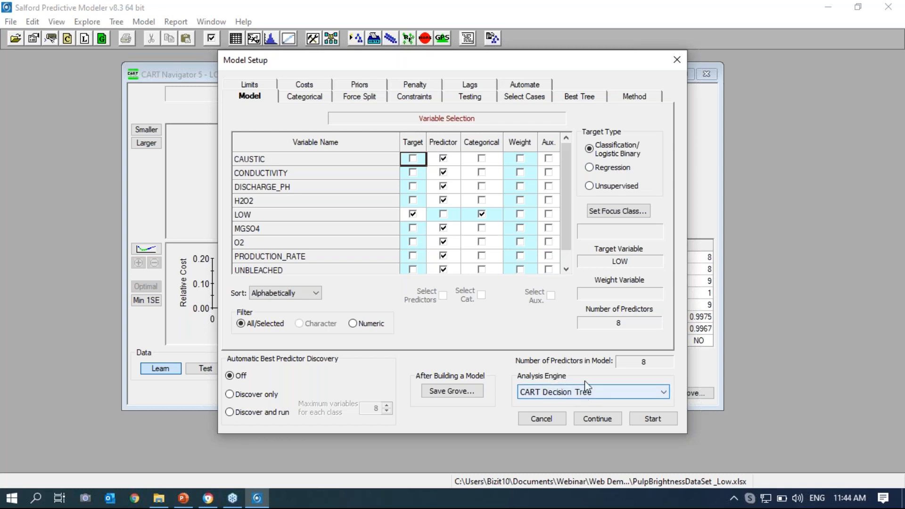
click(454, 98)
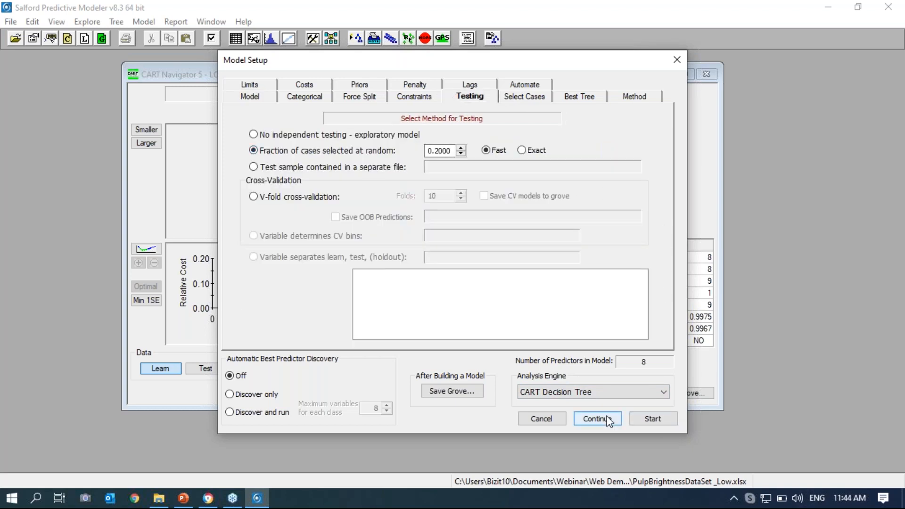
click(548, 422)
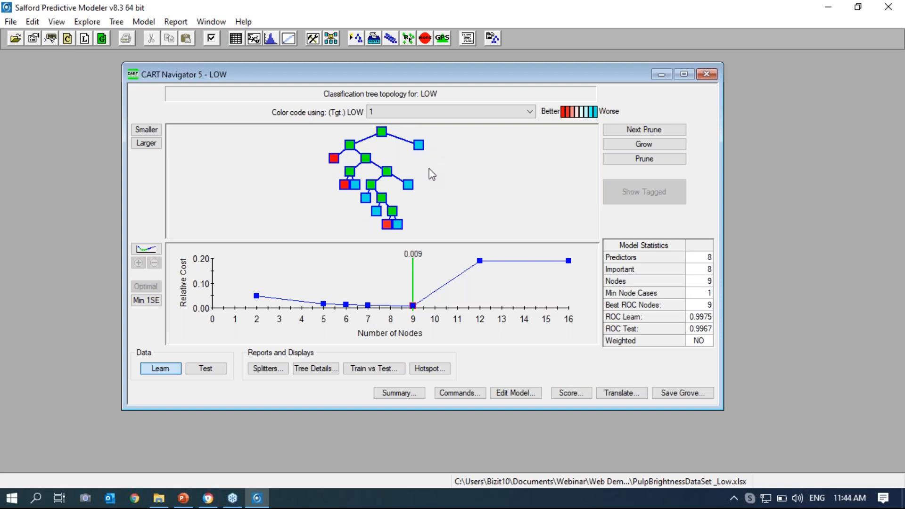
Compare the Min 1SE tree with the optimal tree, and return to the 9-node tree on the relative cost curve
click(621, 145)
click(414, 306)
click(147, 300)
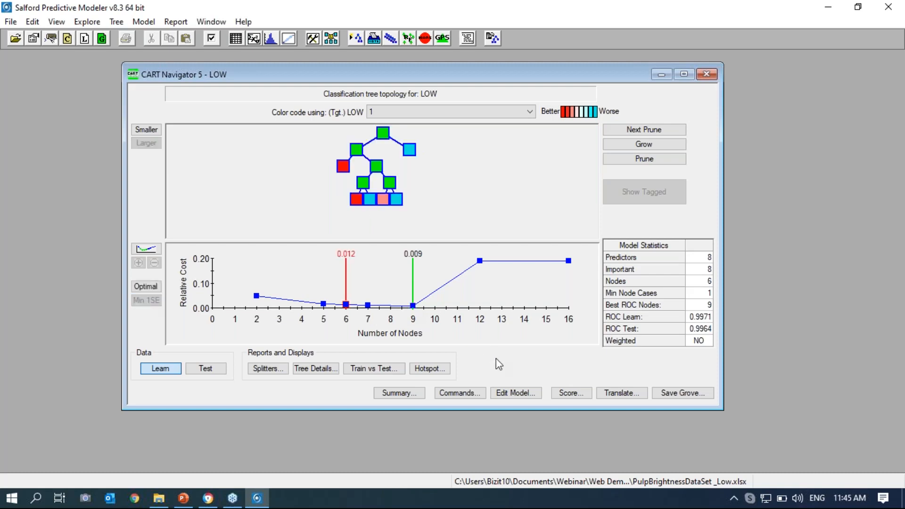
click(413, 307)
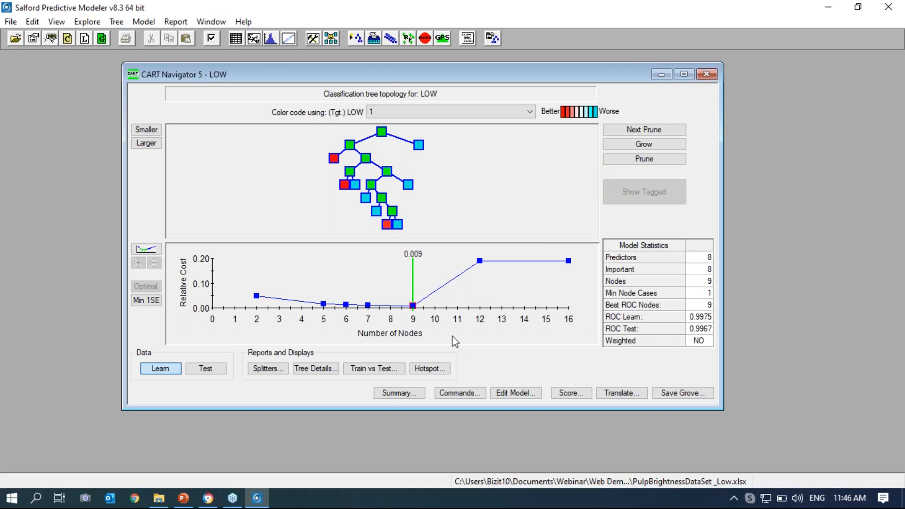
Review the 9-node tree's model error measures, misclassification tables and test-sample confusion matrix, and close the summary
click(384, 398)
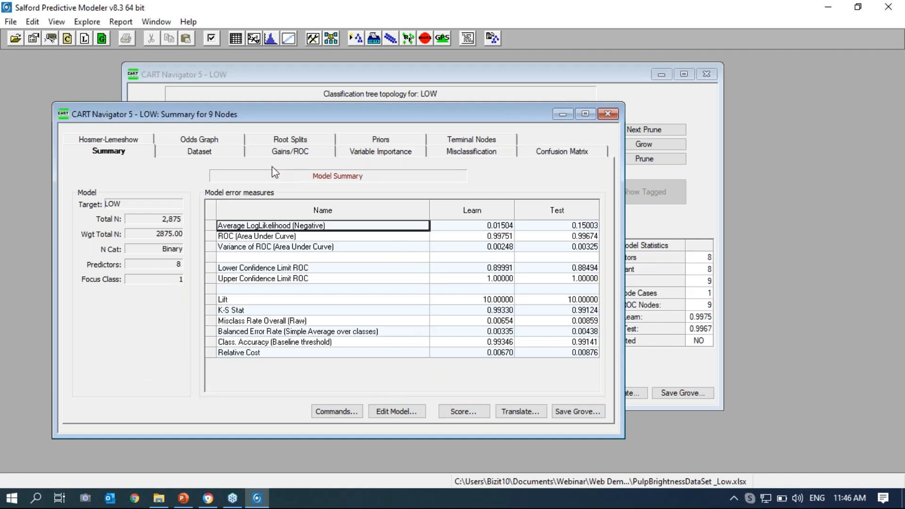
click(475, 154)
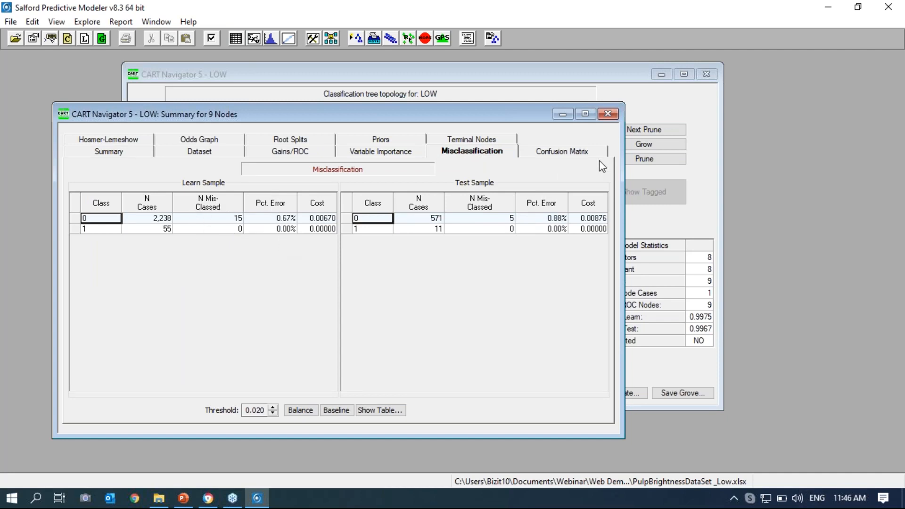
click(548, 152)
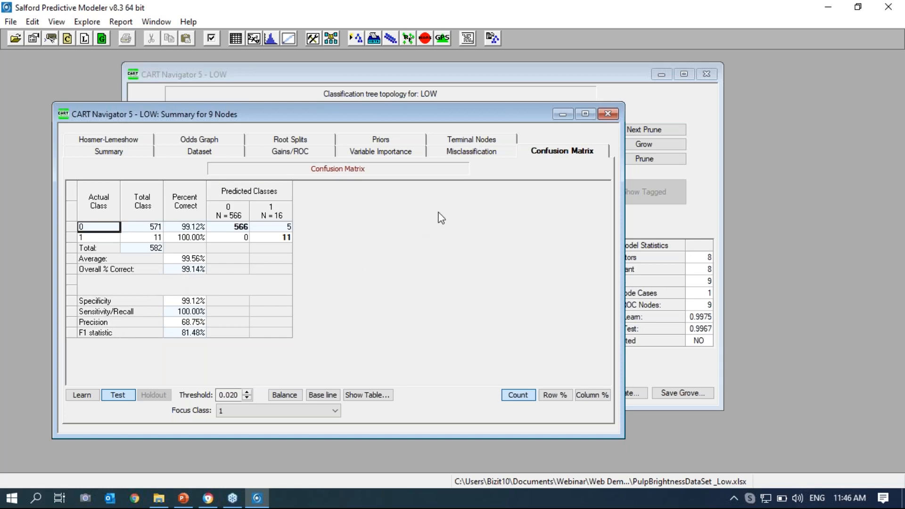
click(461, 152)
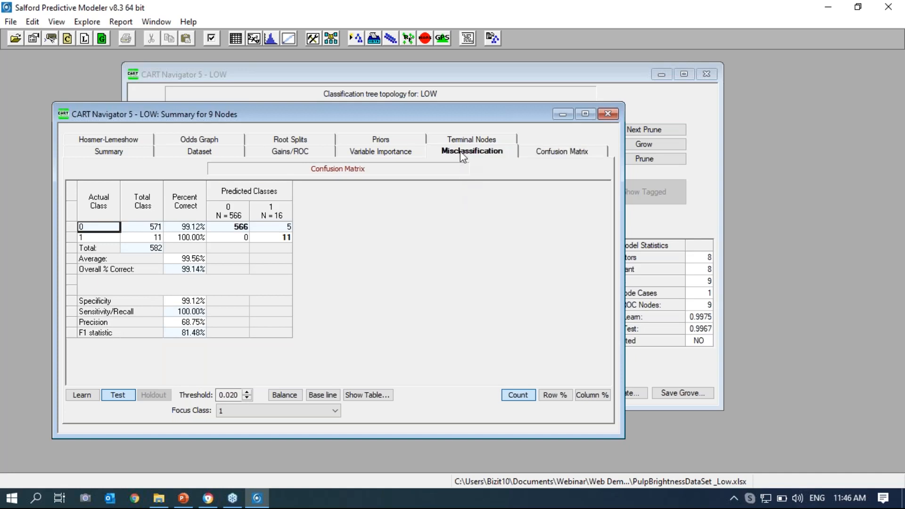
click(552, 157)
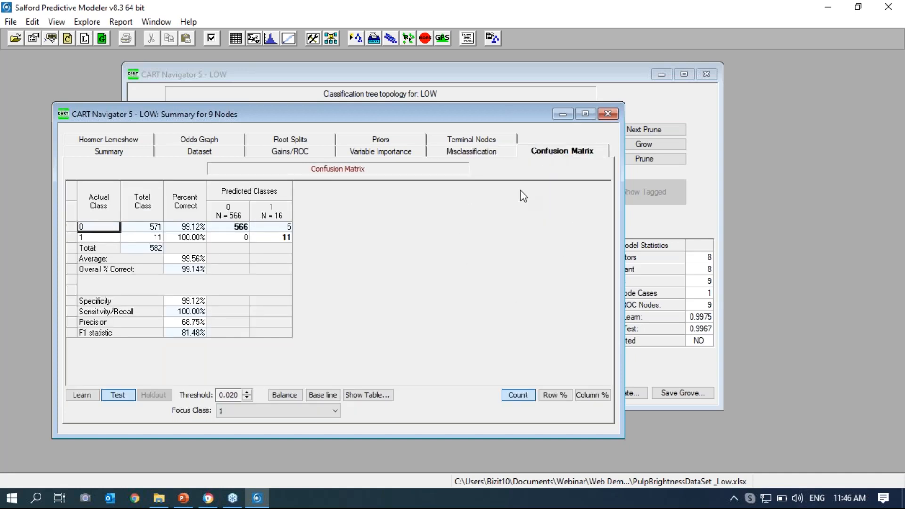
click(608, 115)
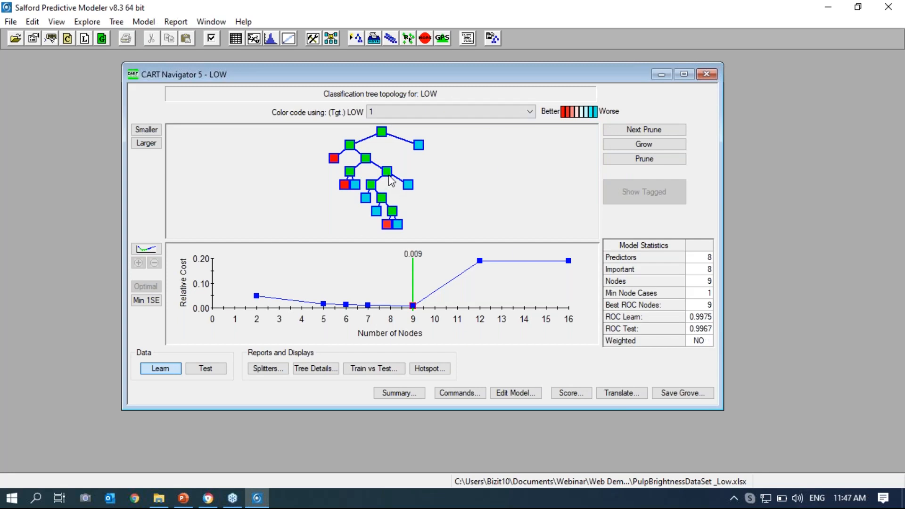
Examine the variable importance ranking in the tree's summary report, and close the report
mouse_move(420, 148)
click(394, 393)
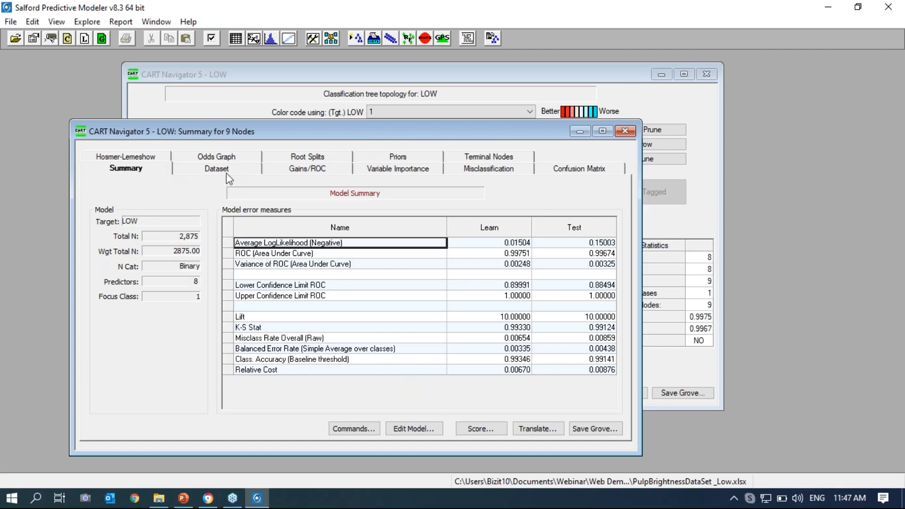
click(382, 174)
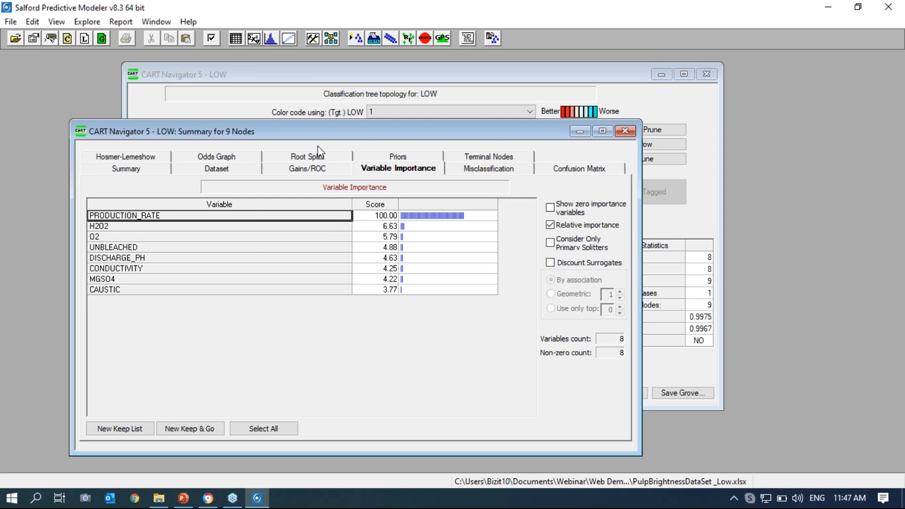
drag(327, 131, 338, 83)
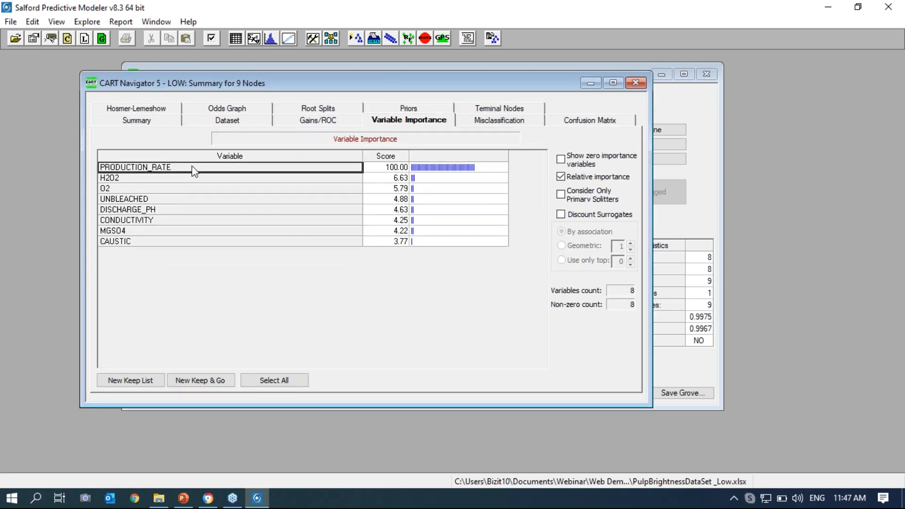
click(635, 83)
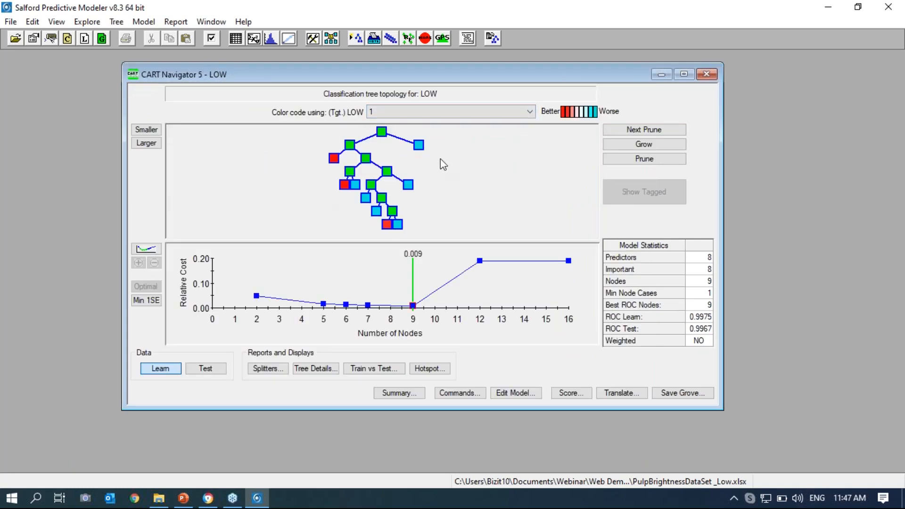
Generate a hotspot report for LOW with focus class 1 and the 9 top richest nodes
click(429, 368)
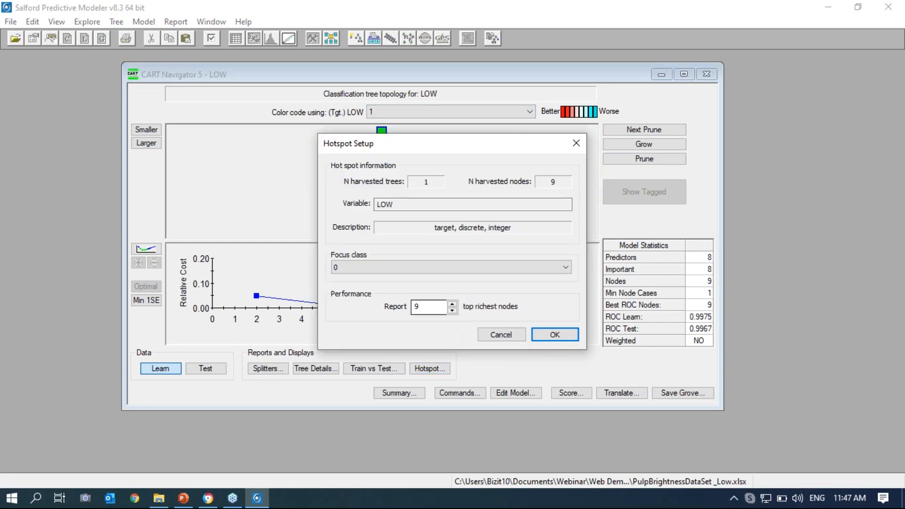
click(459, 273)
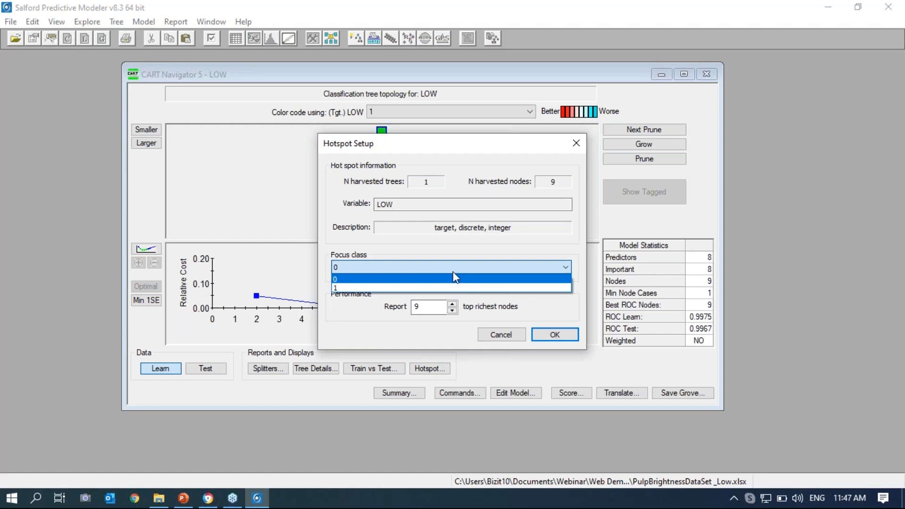
click(437, 288)
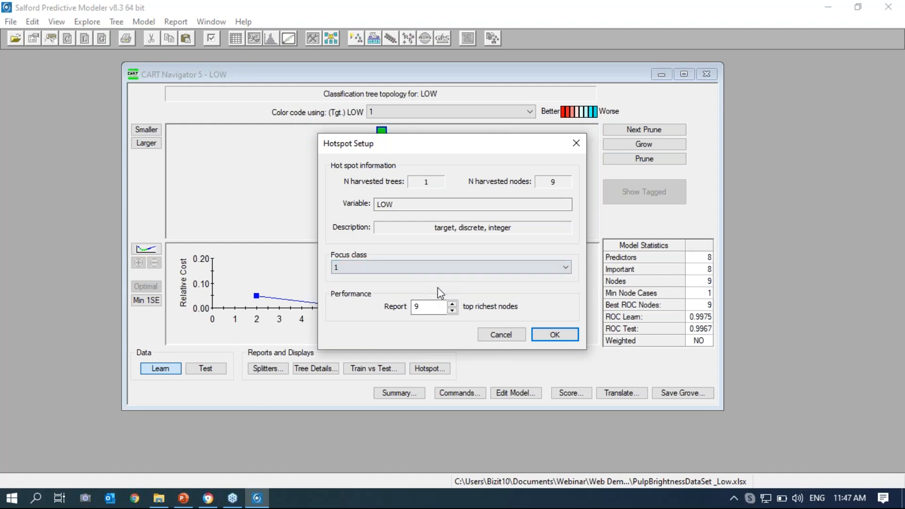
click(544, 334)
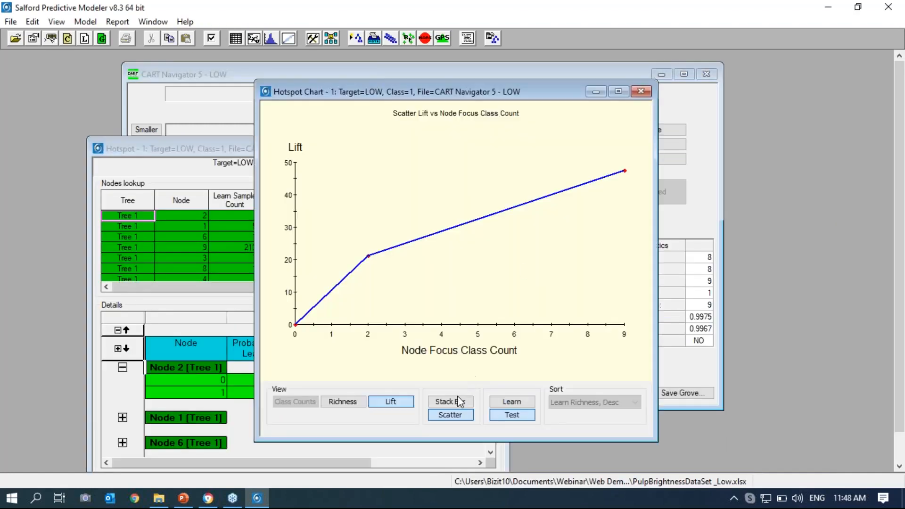
View the hotspot chart as stacked bars by lift and by class counts, and close the chart and hotspot report
click(458, 402)
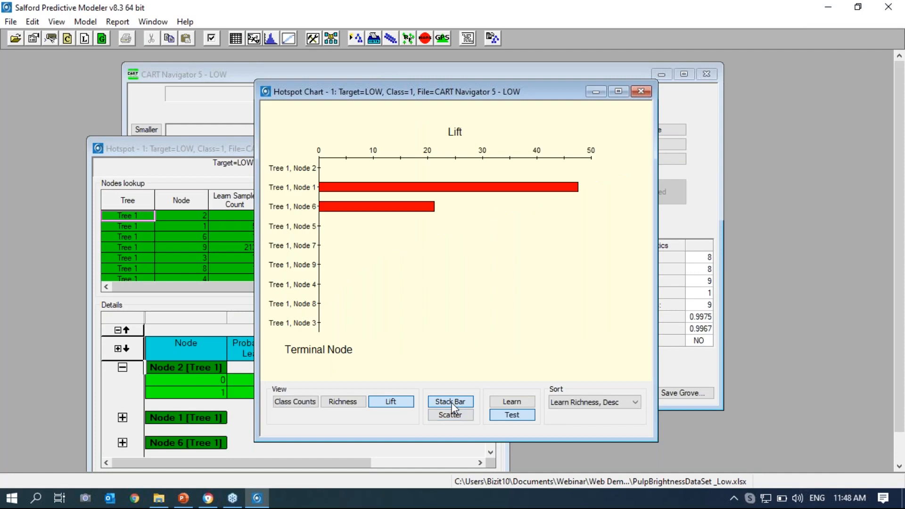
click(306, 403)
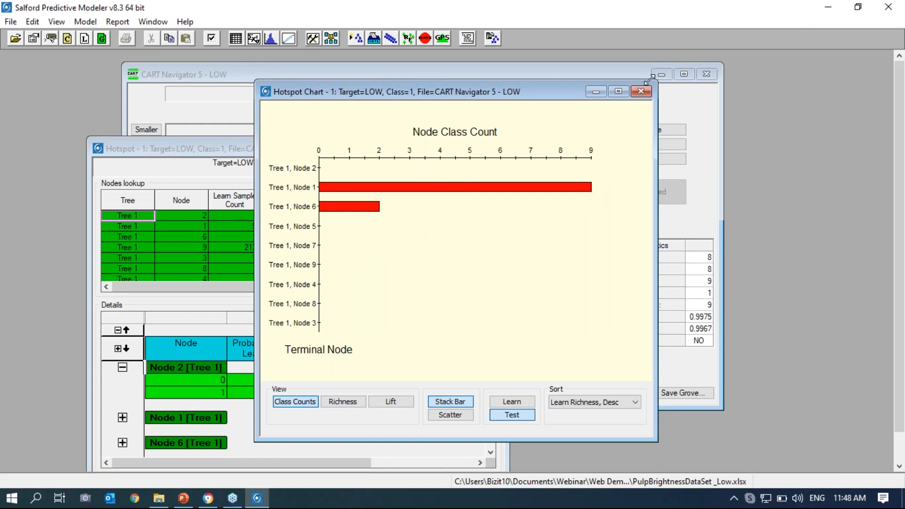
click(641, 91)
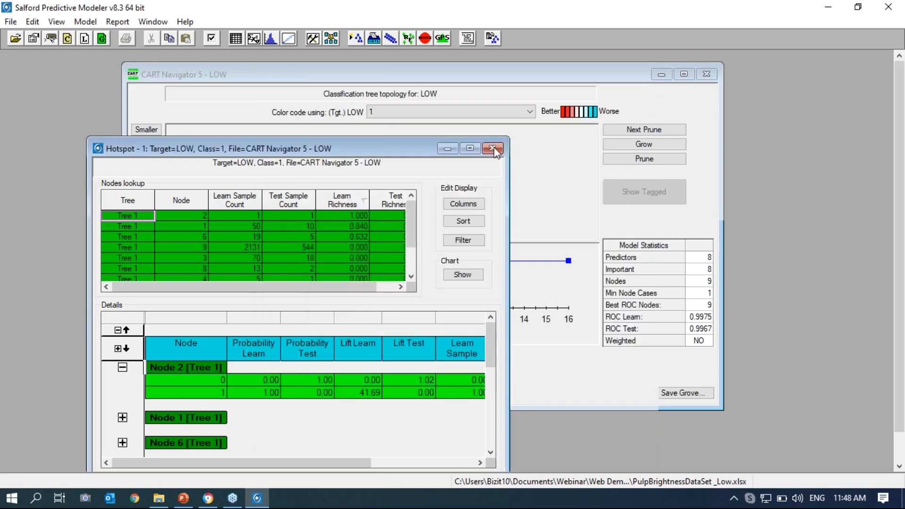
click(499, 148)
Read the splitting rules of the red terminal node nearest the root, and close the rules window
mouse_move(340, 162)
right_click(334, 163)
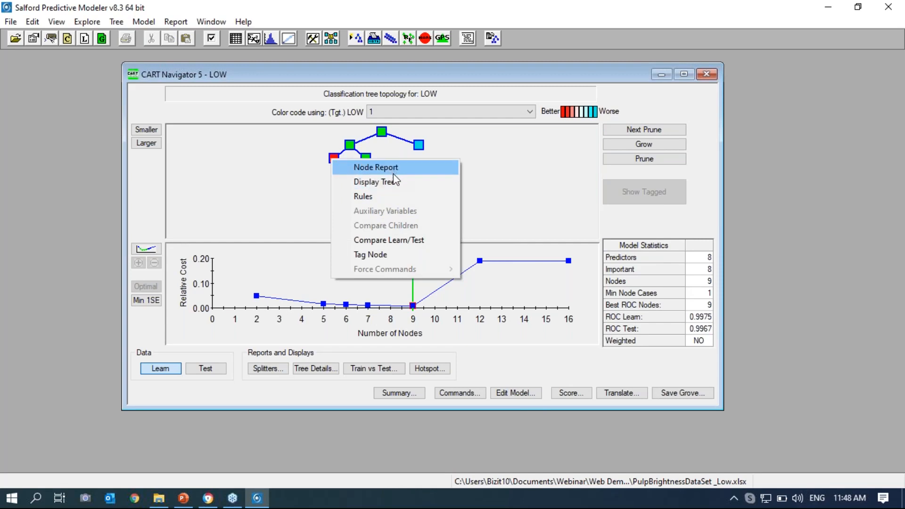
click(359, 196)
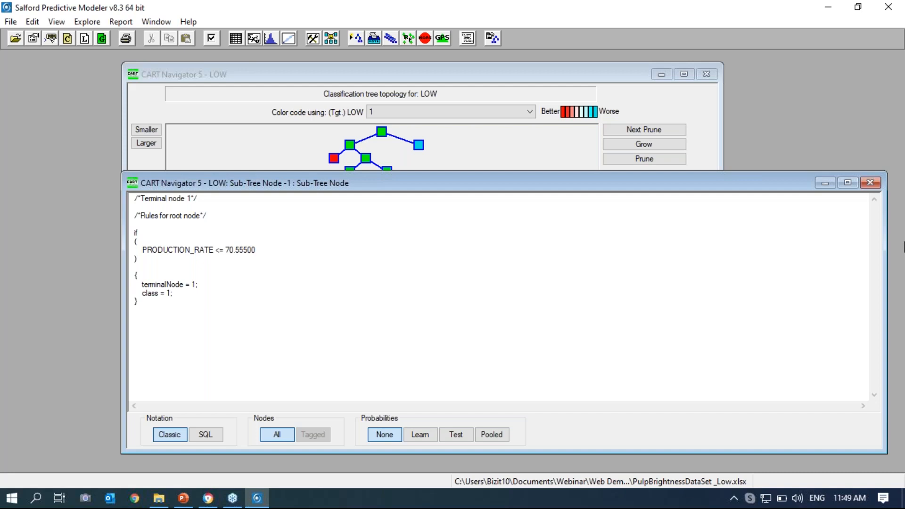
click(870, 183)
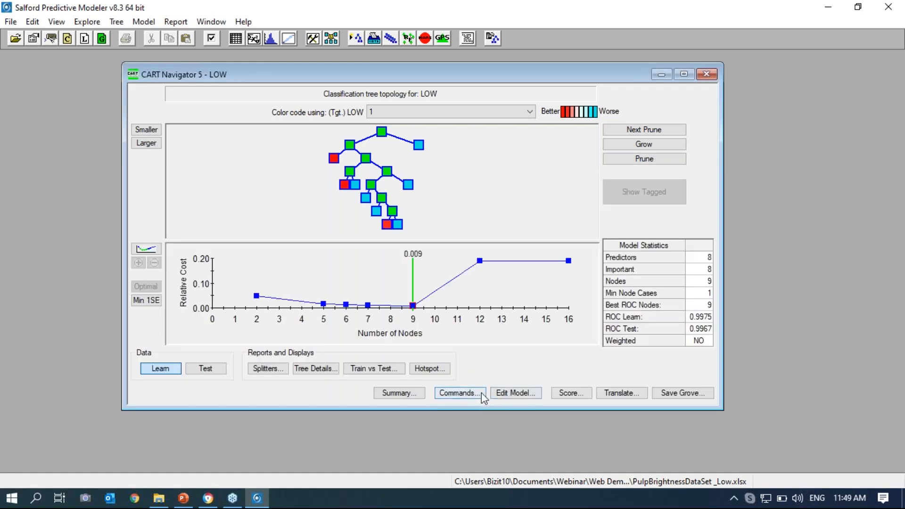
Reopen the tree summary to check PRODUCTION_RATE in the variable importance ranking, and close the summary
click(415, 392)
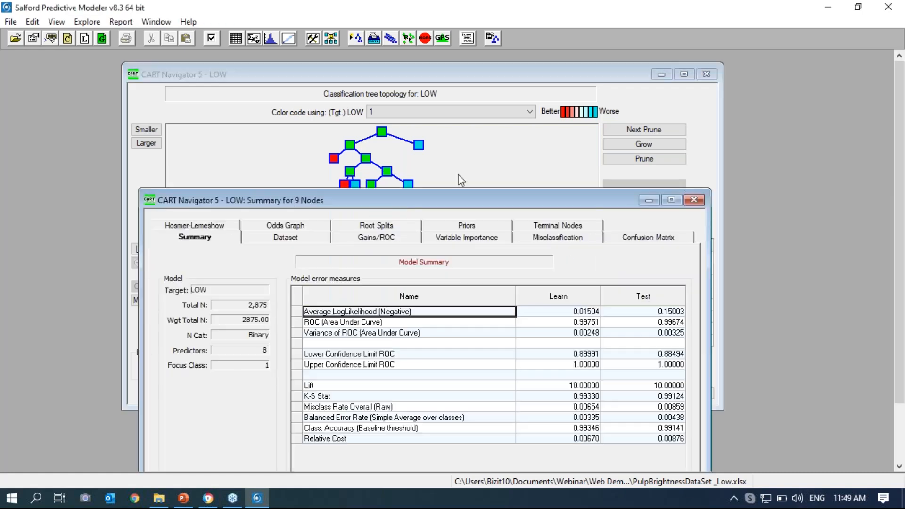
drag(491, 200, 468, 155)
click(445, 192)
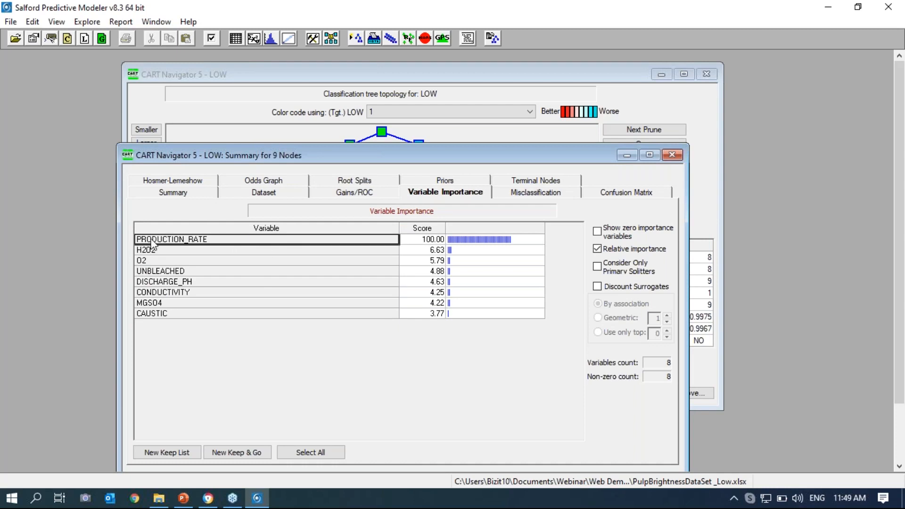
click(672, 155)
Display the rules of terminal node 1 again, highlight the PRODUCTION_RATE threshold, and close the rules window
right_click(337, 162)
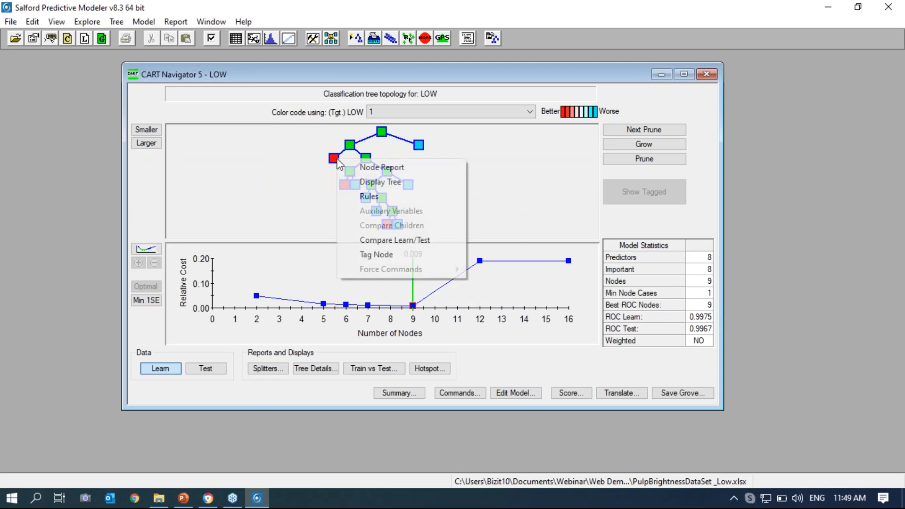
click(377, 195)
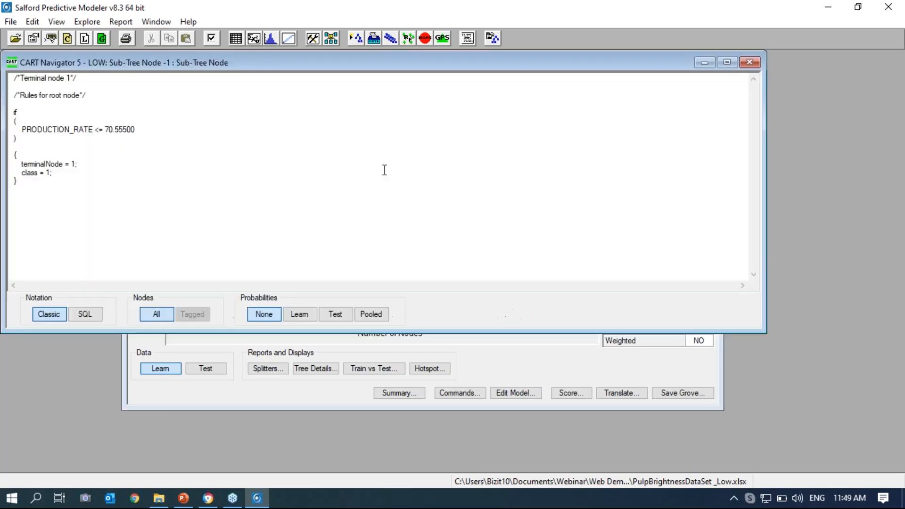
drag(136, 129, 94, 132)
click(212, 145)
click(749, 62)
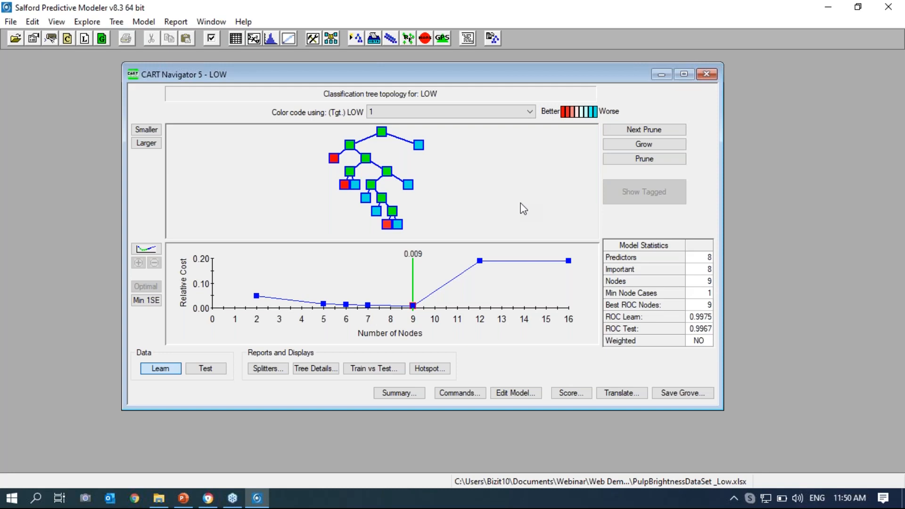
Show the variable importance scores of the 9-node tree once more
click(389, 397)
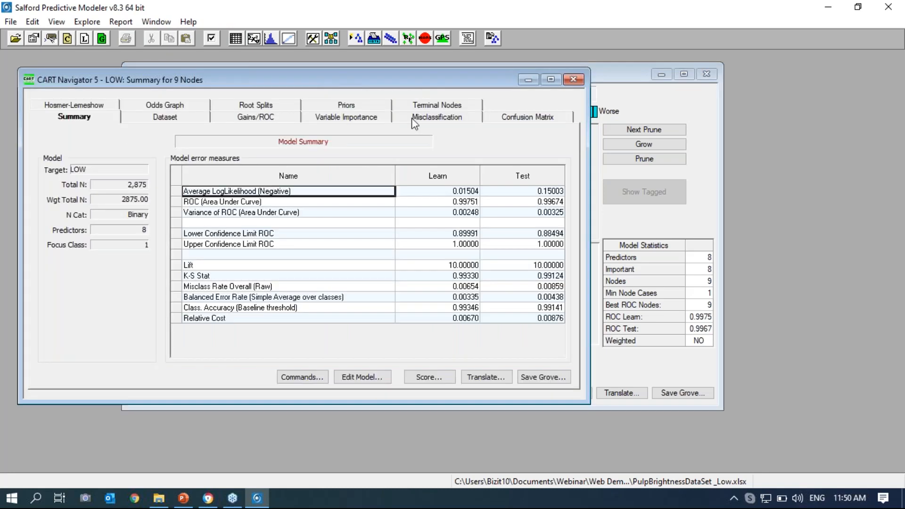
click(373, 121)
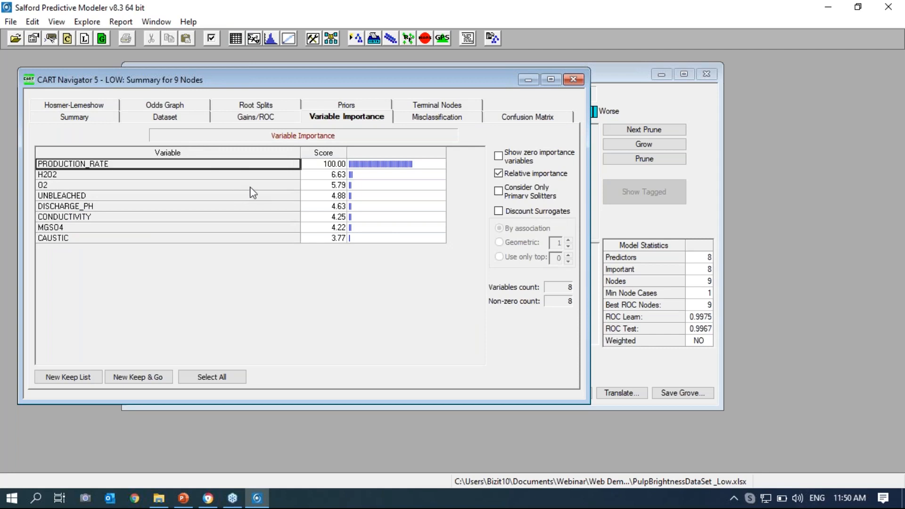
Close the variable importance summary, reread the splitting rules of terminal node 1, and close the rules window
click(573, 77)
right_click(340, 163)
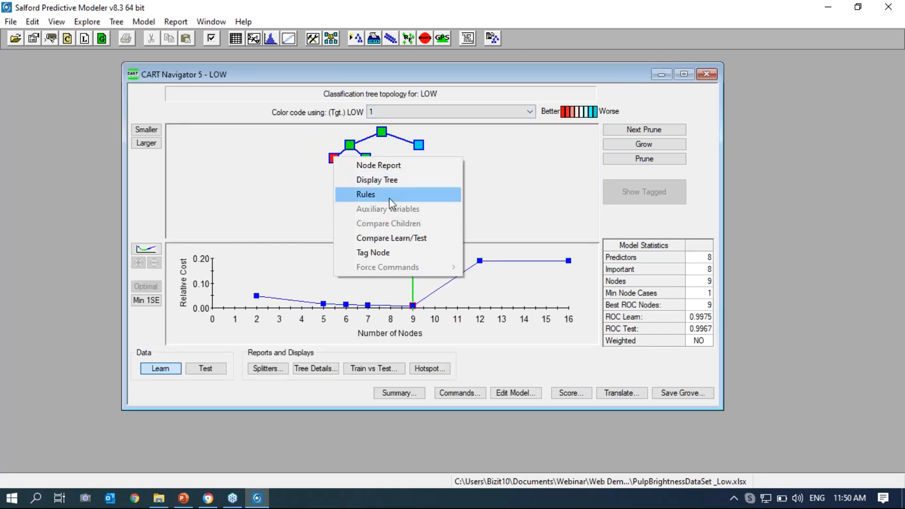
click(377, 195)
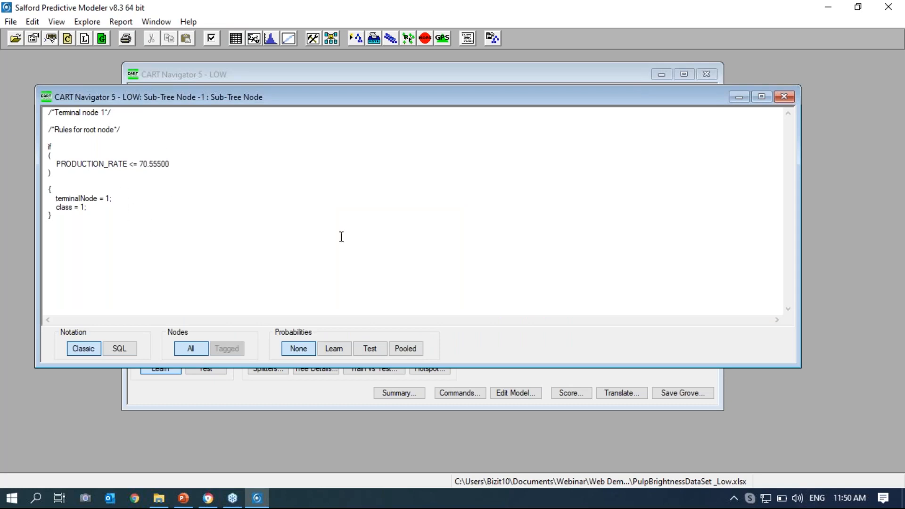
click(785, 96)
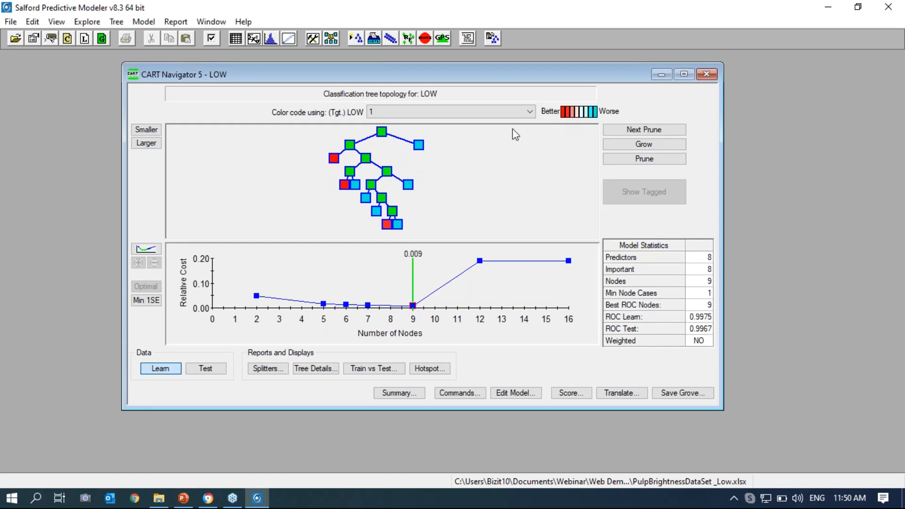
Check the class breakdown of the three red terminal nodes in the LOW tree
mouse_move(335, 163)
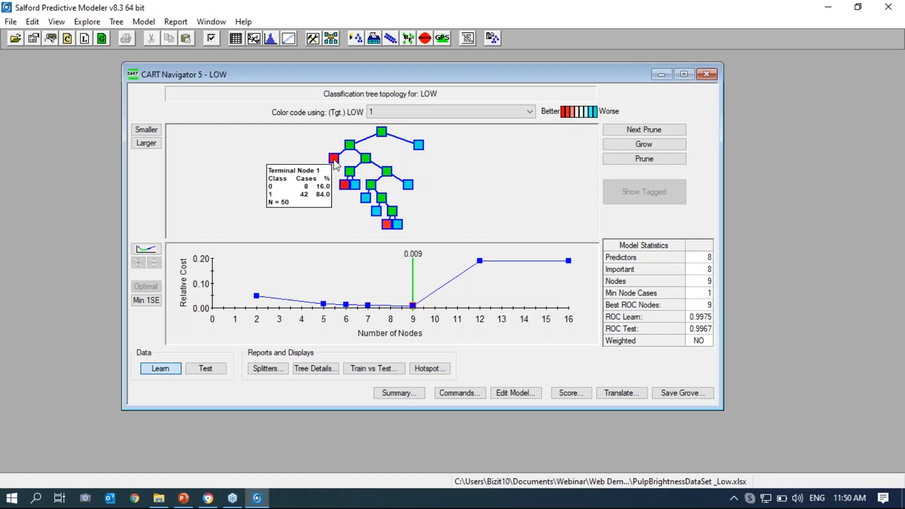
mouse_move(336, 158)
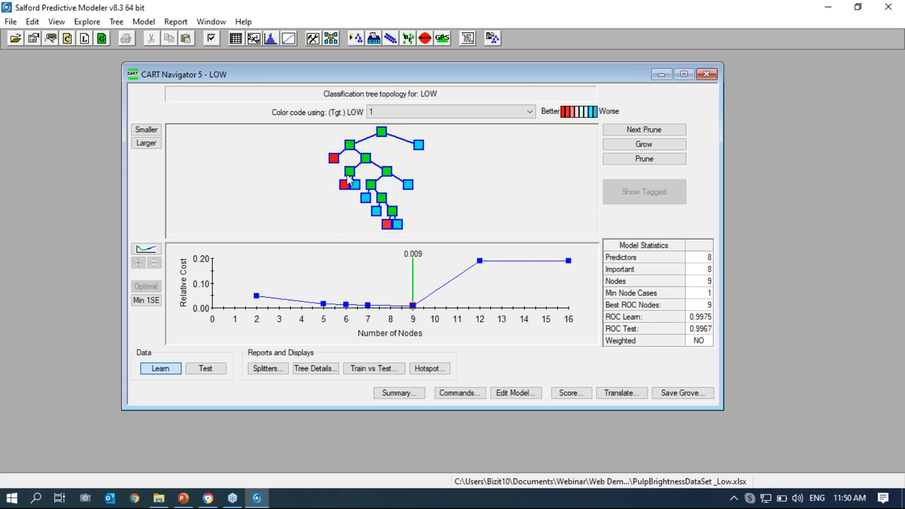
mouse_move(345, 187)
mouse_move(386, 226)
Reopen the model setup and review the available splitting methods for classification trees alongside the existing tree
click(336, 39)
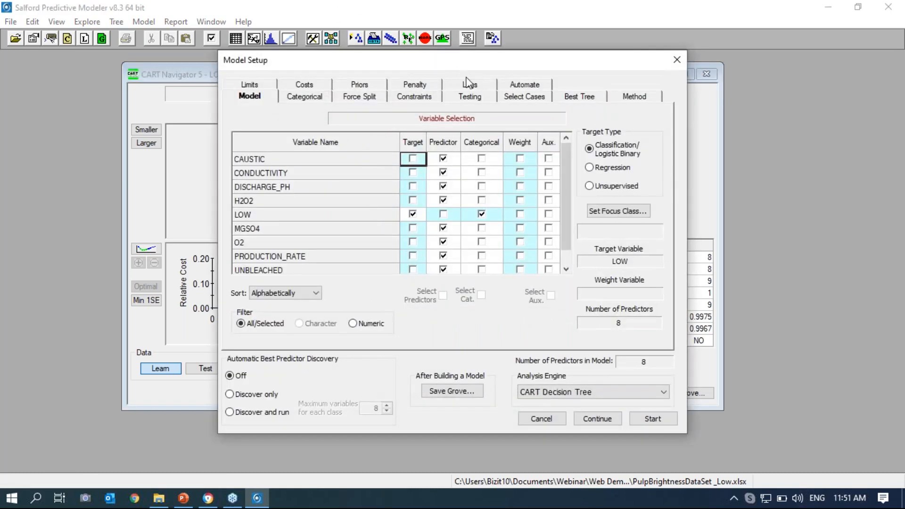
click(534, 88)
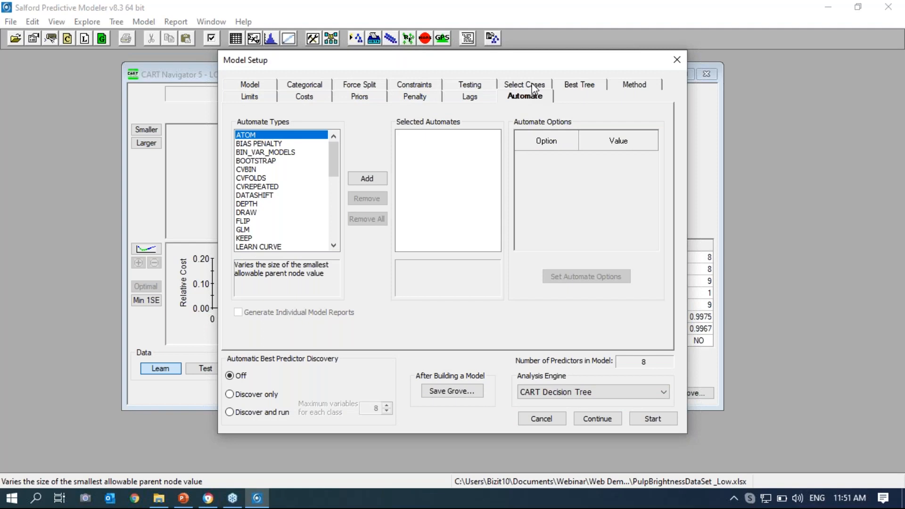
click(631, 85)
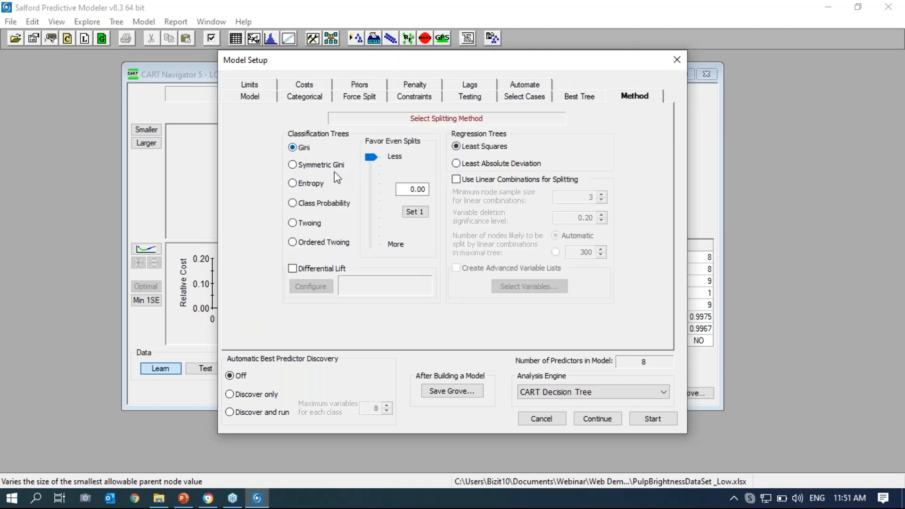
click(196, 165)
drag(610, 60, 850, 48)
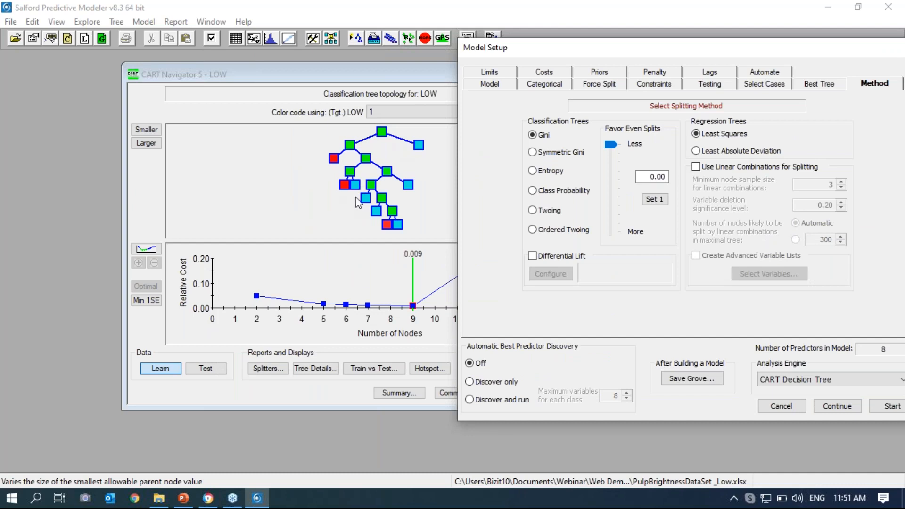
drag(607, 48, 363, 43)
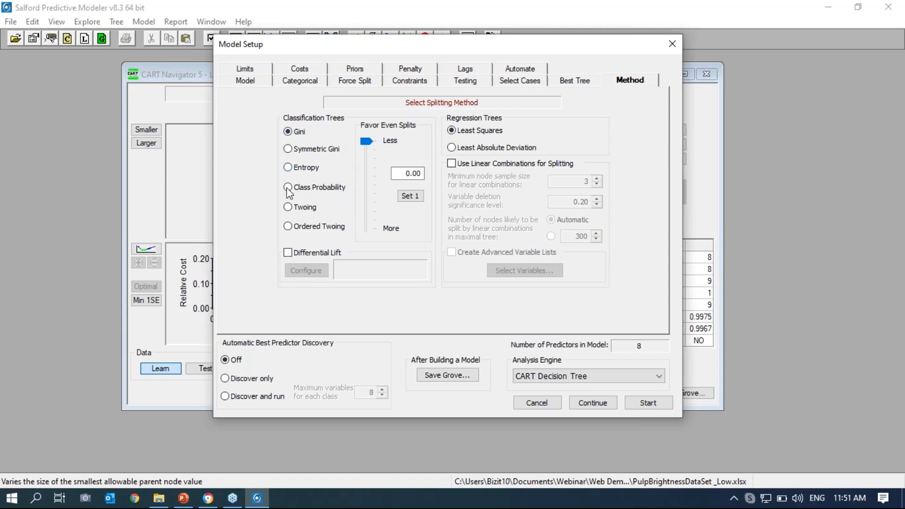
Add the RULES automate to the model setup to run every major splitting rule
click(504, 69)
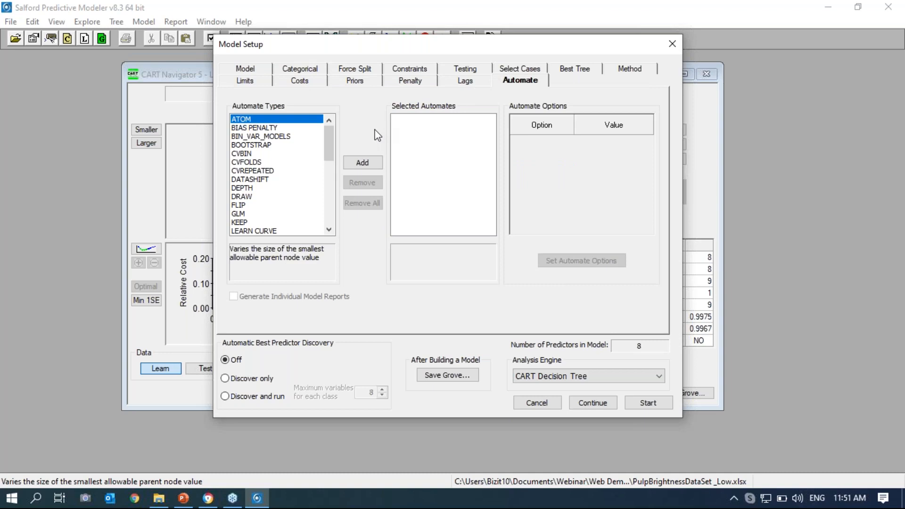
scroll(294, 186, down, 2)
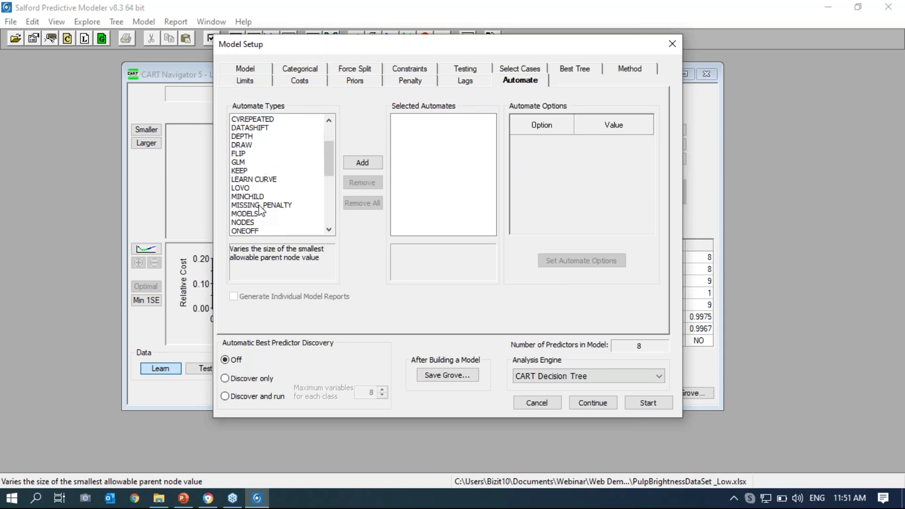
scroll(251, 227, down, 3)
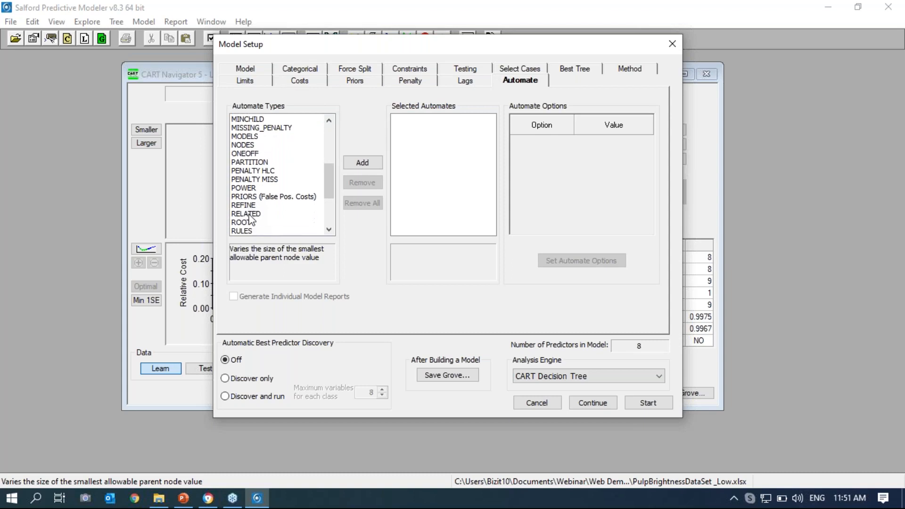
scroll(250, 218, down, 1)
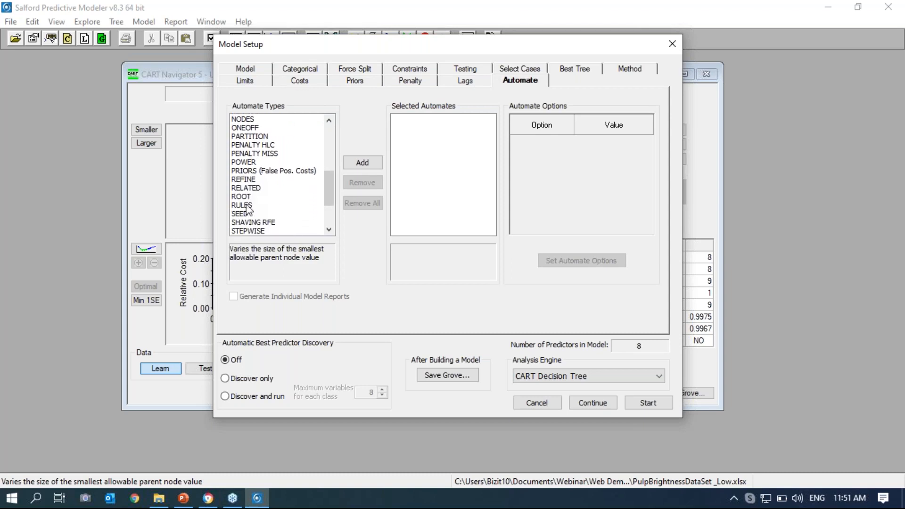
double_click(247, 205)
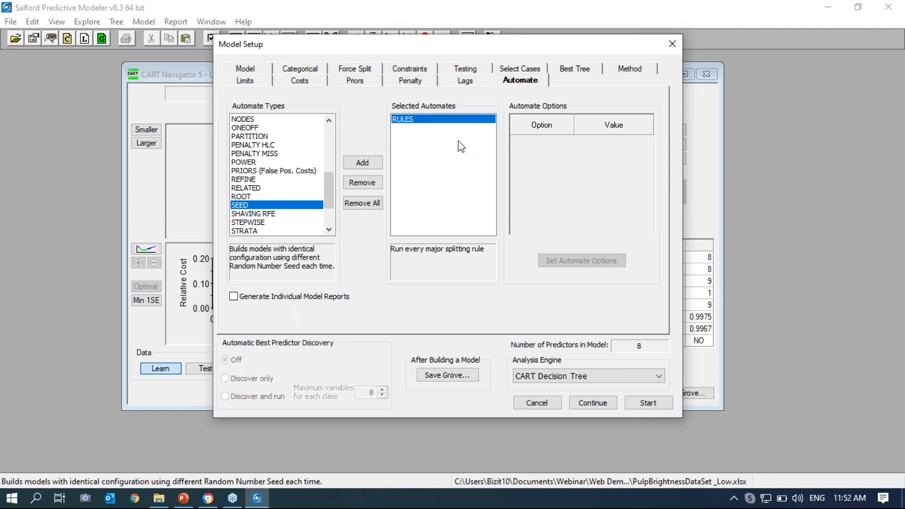
drag(494, 53, 533, 53)
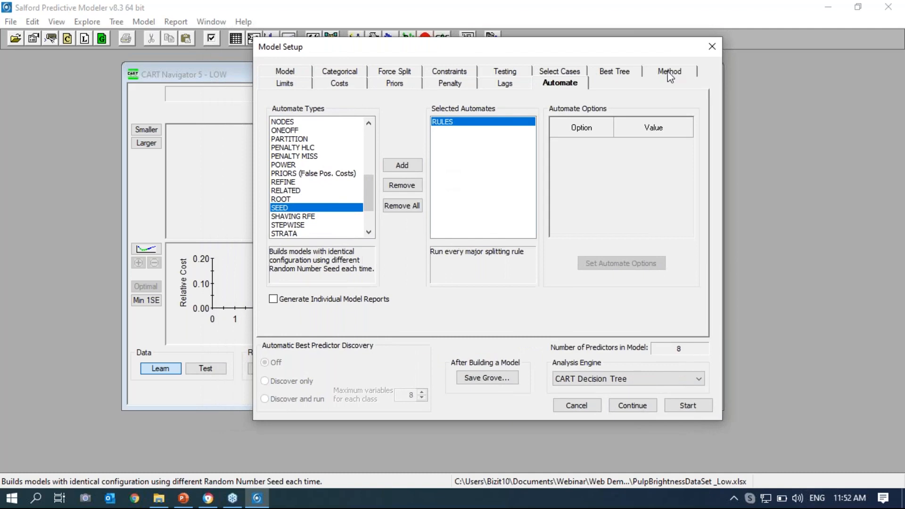
Recheck the splitting methods that RULES covers, and build the automated CART models
click(668, 71)
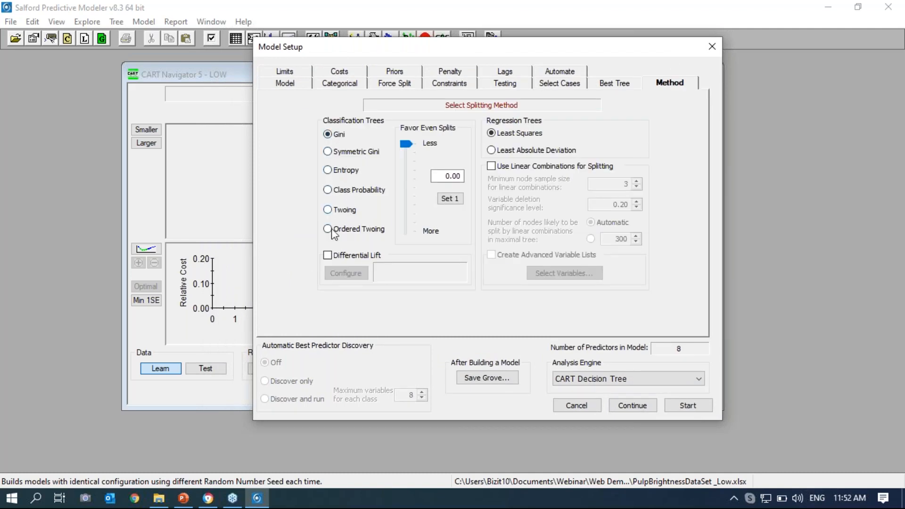
click(571, 72)
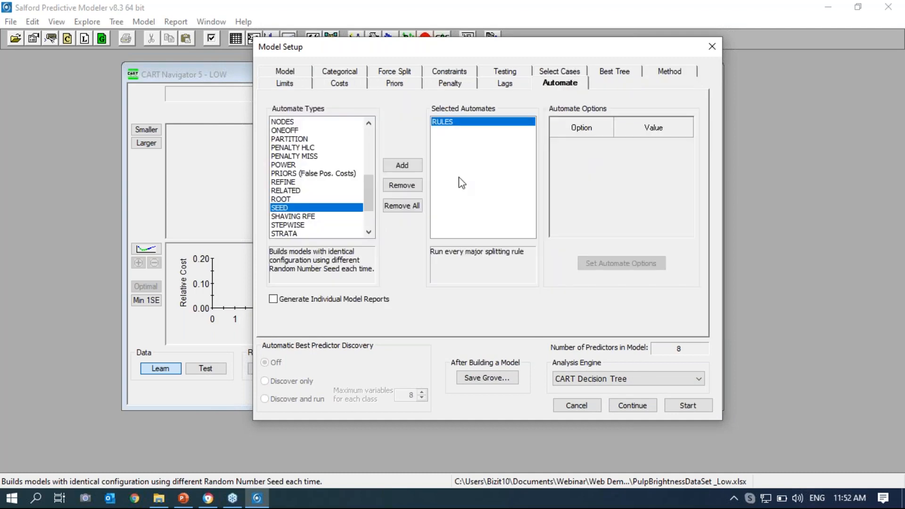
click(686, 406)
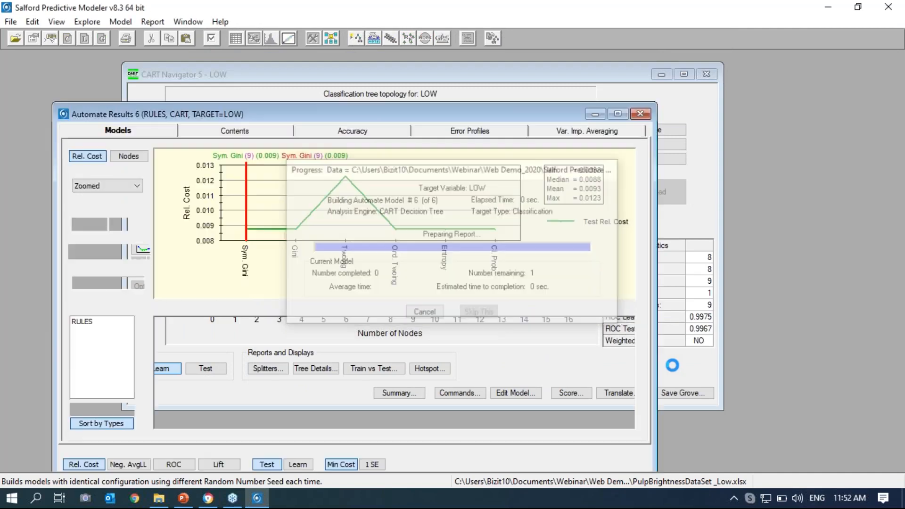
Sort the splitting-rule models in the automate results by relative cost
drag(515, 115, 594, 55)
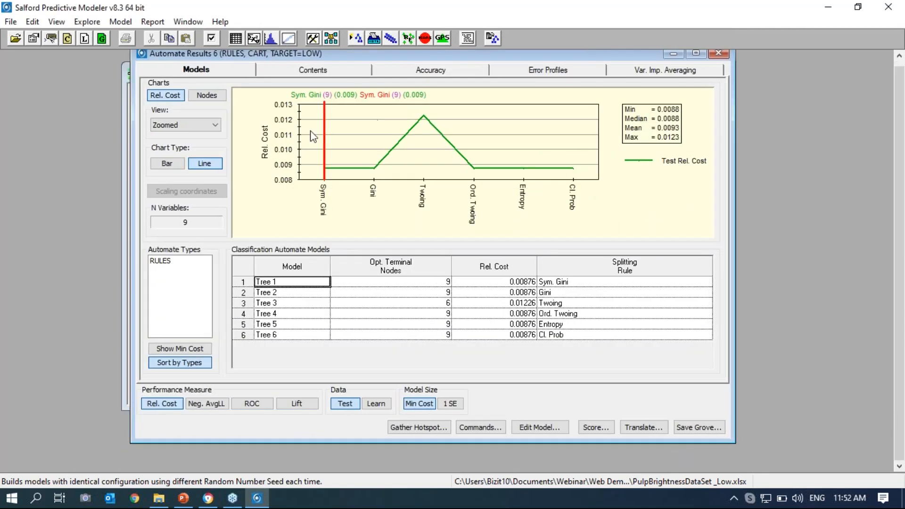
click(528, 267)
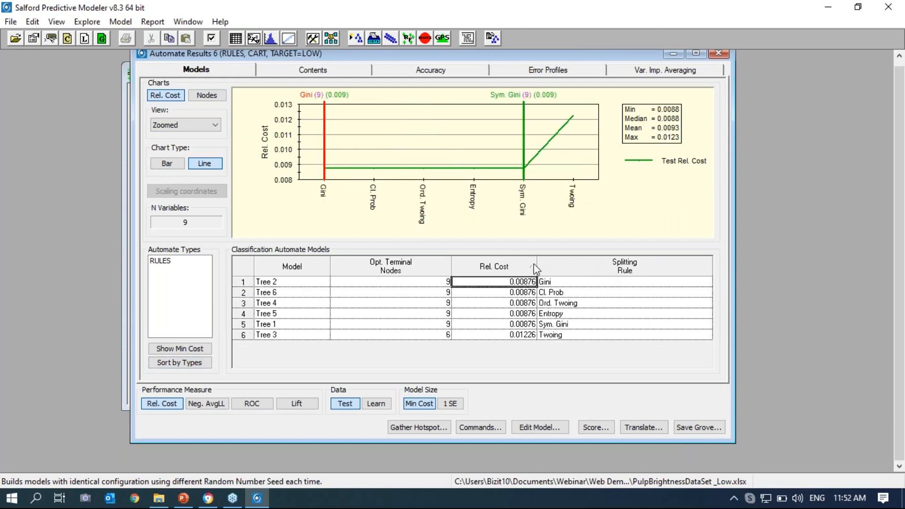
click(534, 264)
click(530, 265)
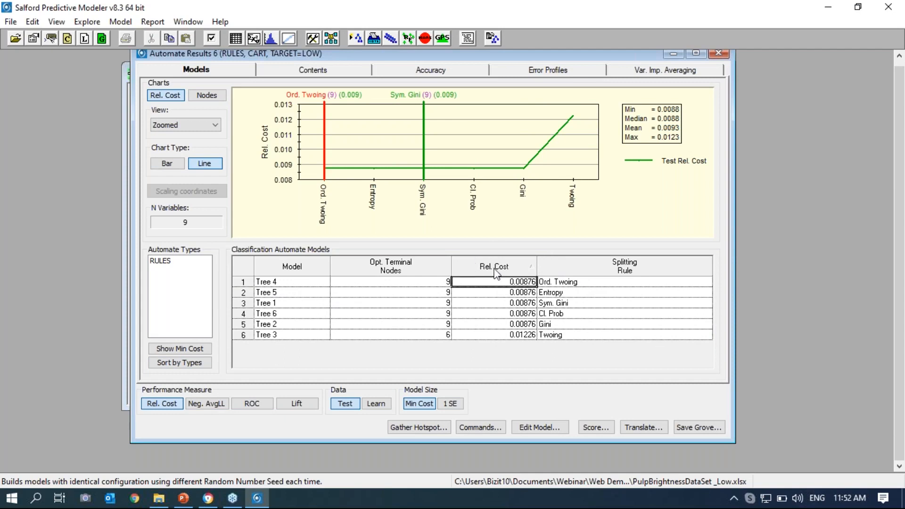
Open the tree built with the Ordered Twoing splitting rule and view its topology and error curve
double_click(267, 283)
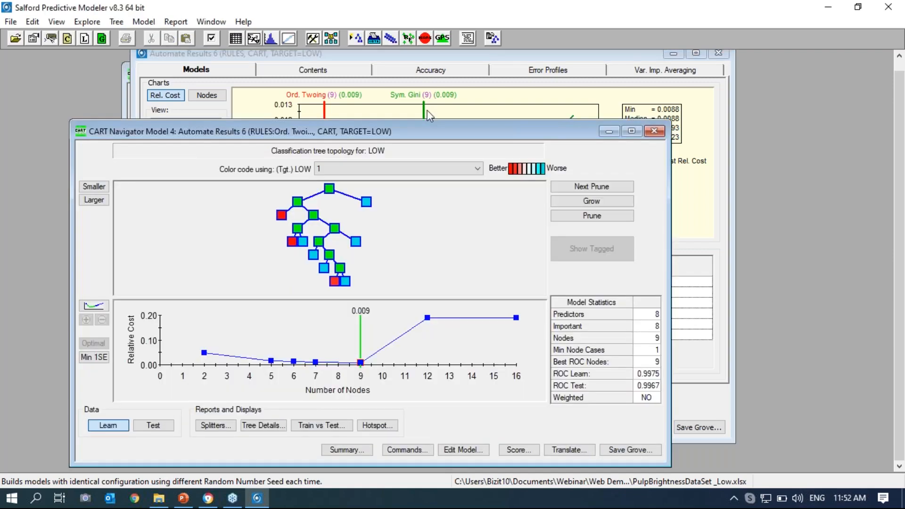
drag(420, 122, 368, 75)
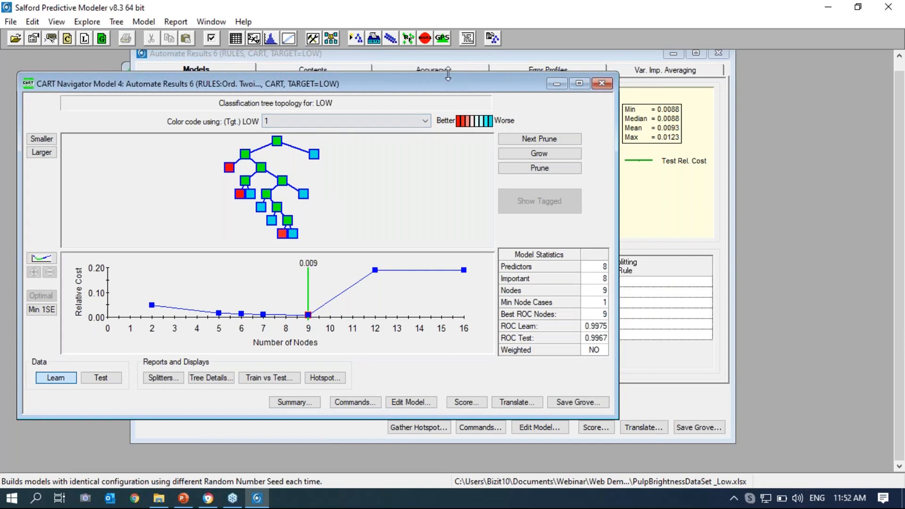
drag(443, 80, 498, 83)
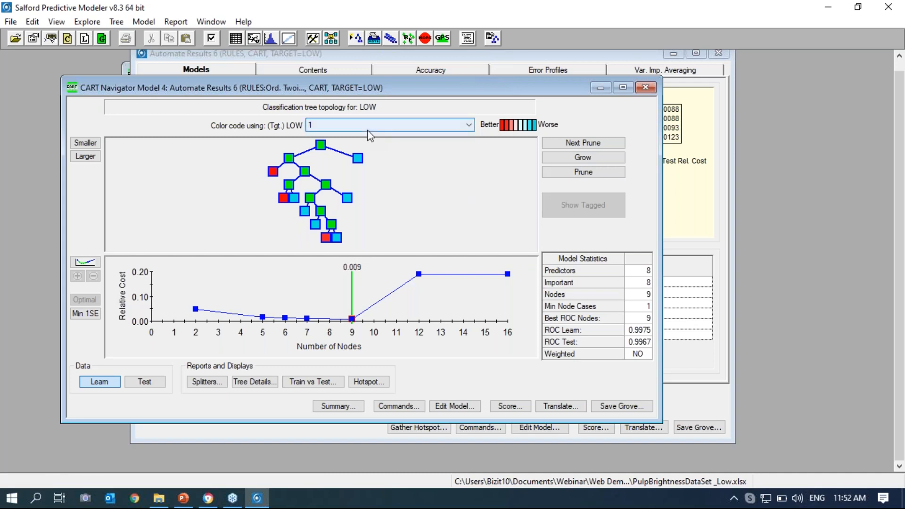
Reopen the model setup and review the available analysis engines, leaving CART Decision Tree selected
click(332, 38)
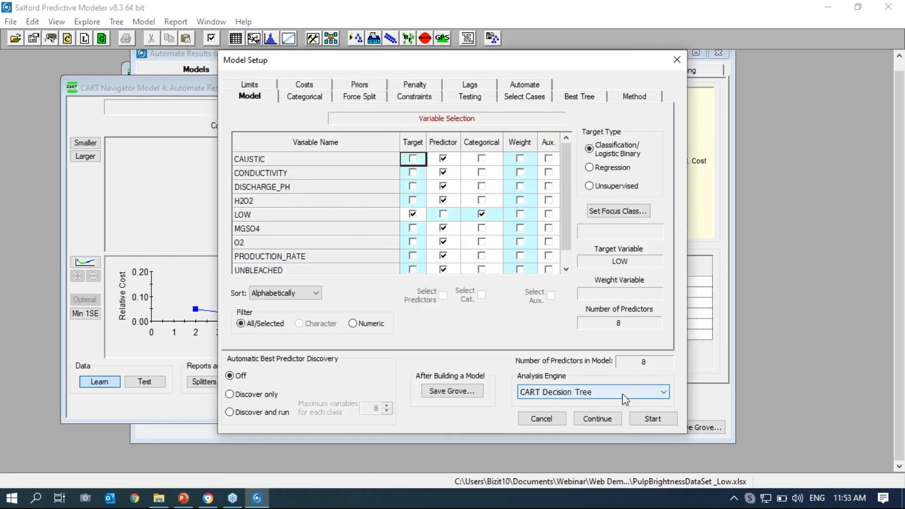
click(622, 395)
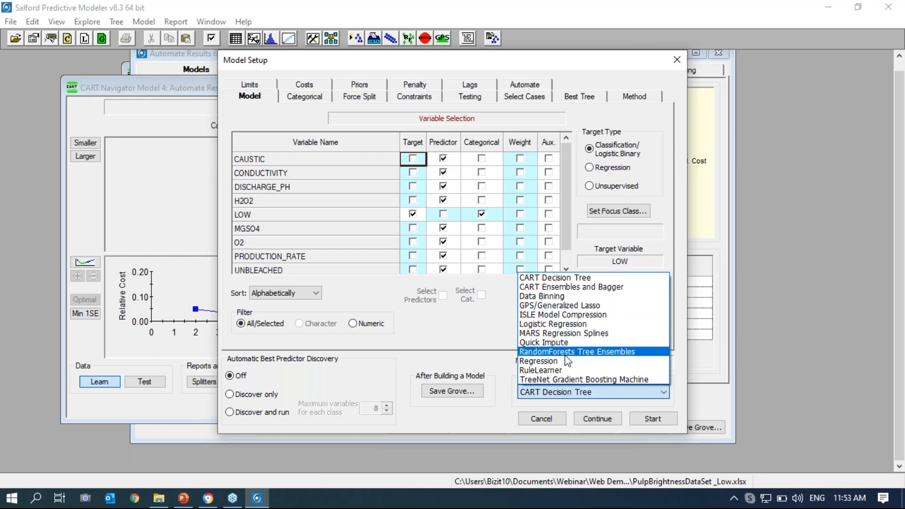
click(430, 346)
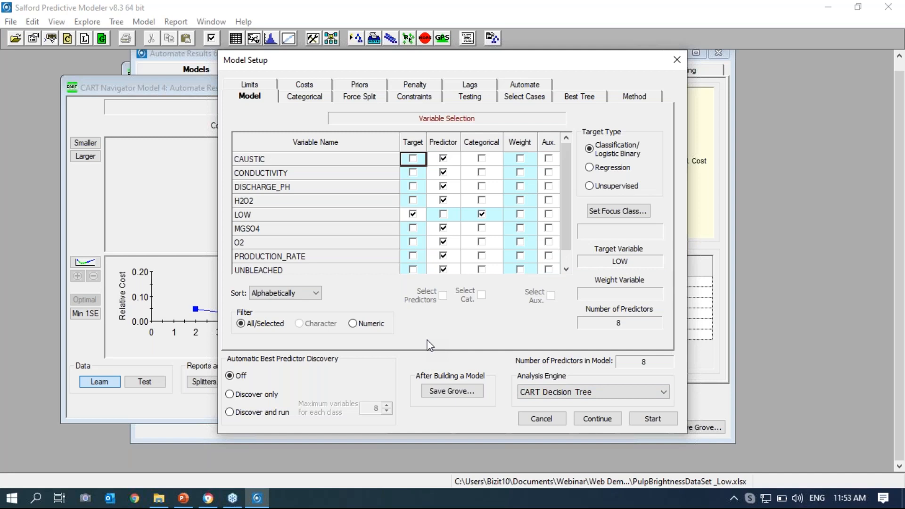
Add the MODELS automate to compare all licensed engines on LOW, and start the run
click(526, 86)
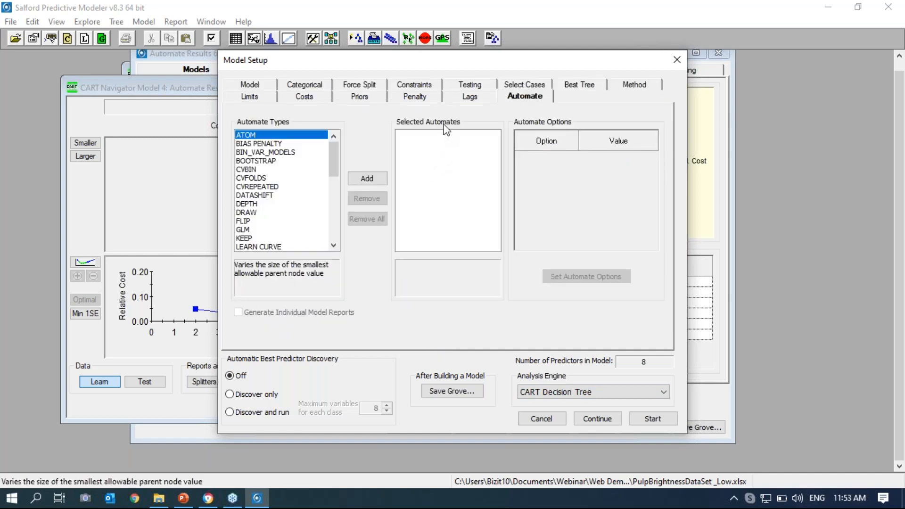
scroll(301, 196, down, 2)
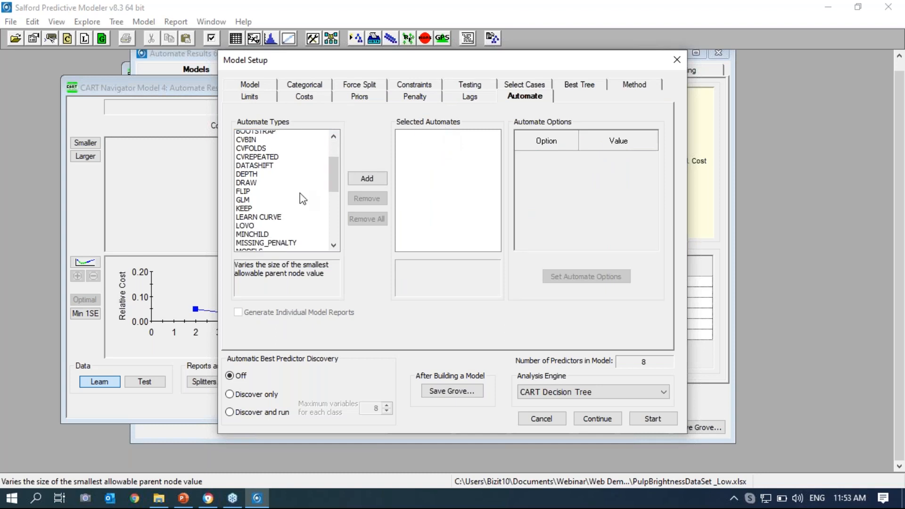
double_click(246, 230)
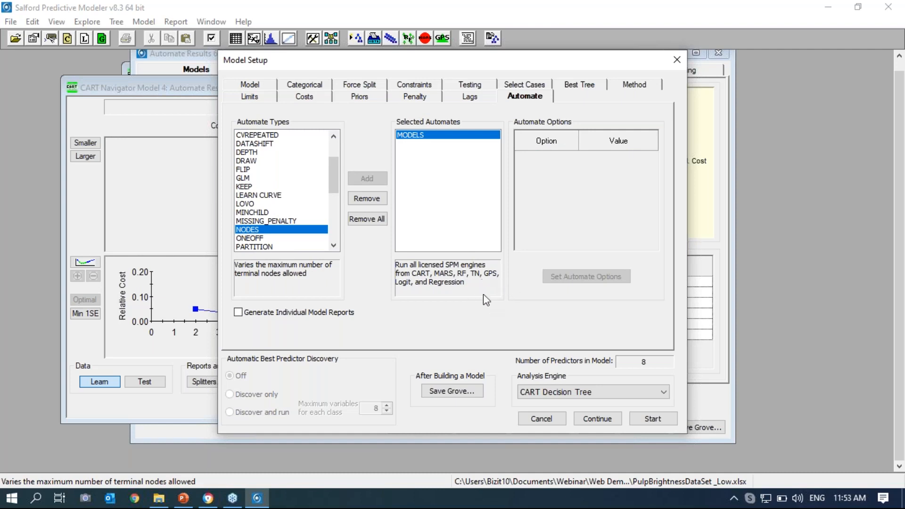
click(653, 419)
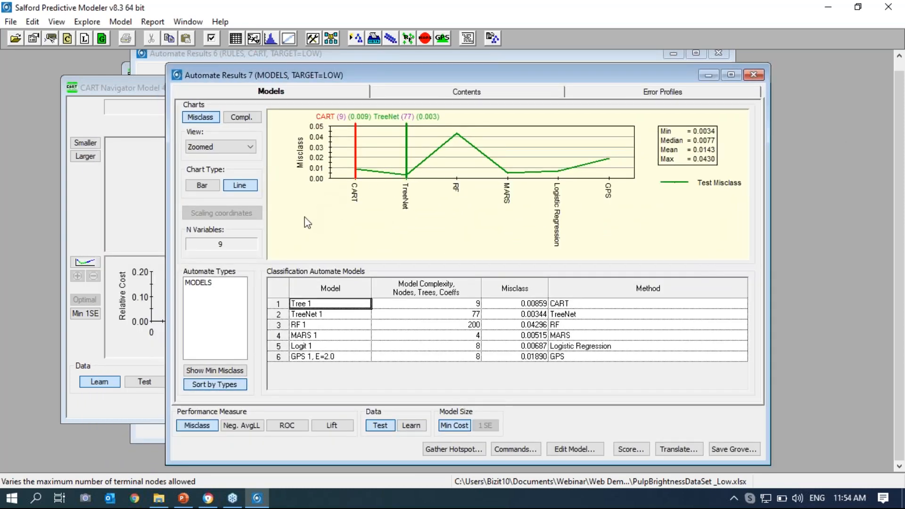
Compare the engines by ROC, sort them from highest to lowest, and select the TreeNet 1 model
click(292, 426)
click(543, 290)
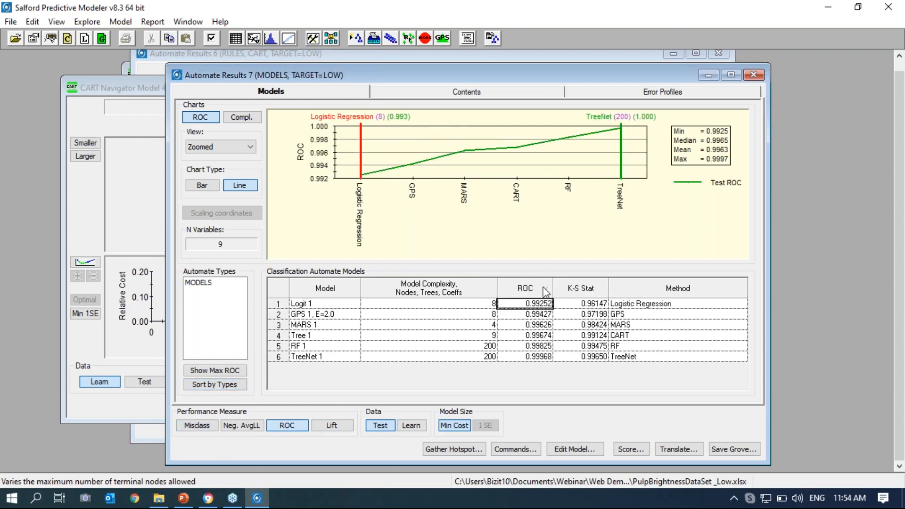
click(544, 288)
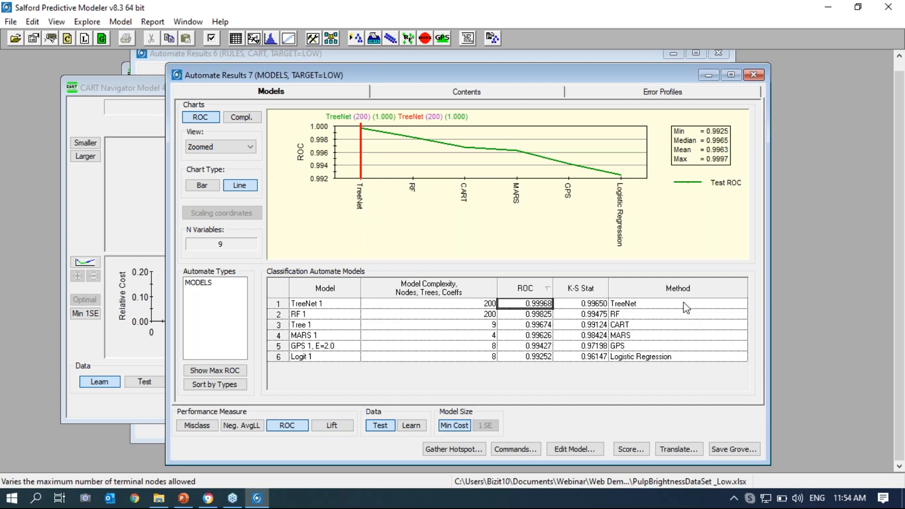
click(317, 309)
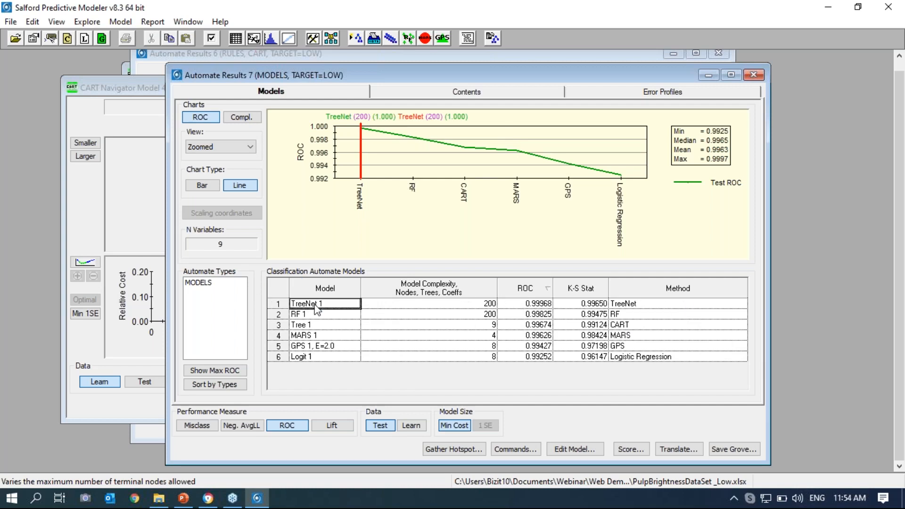
Open the TreeNet 1 model, review its summary error measures and variable importance, and close the summary
double_click(317, 308)
drag(451, 166, 389, 79)
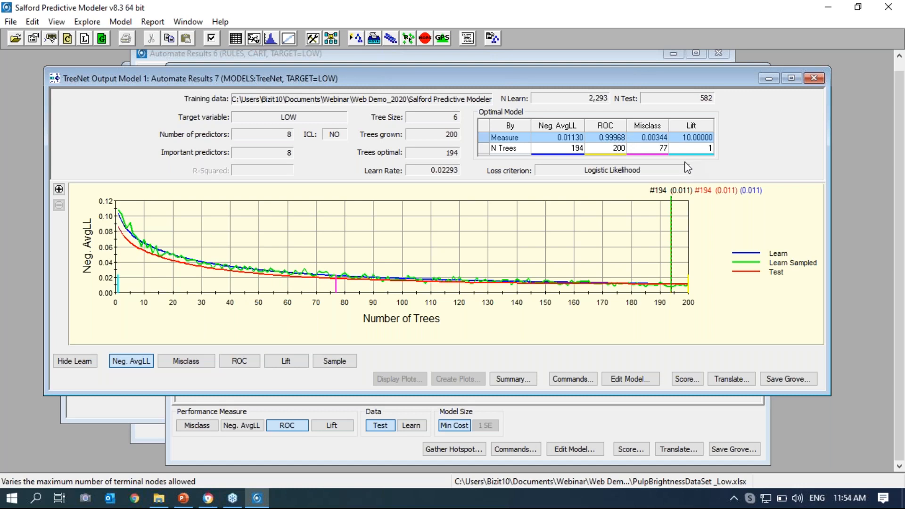
click(523, 377)
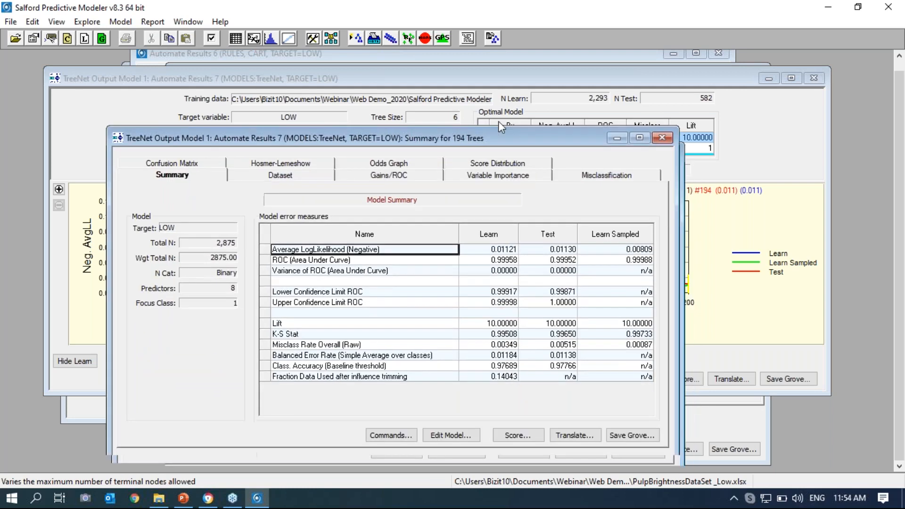
drag(499, 138, 492, 115)
click(486, 153)
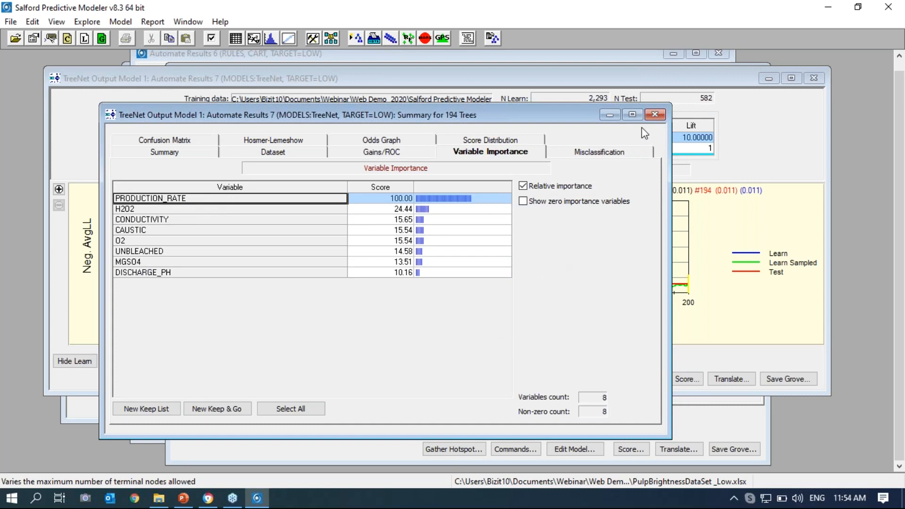
click(652, 115)
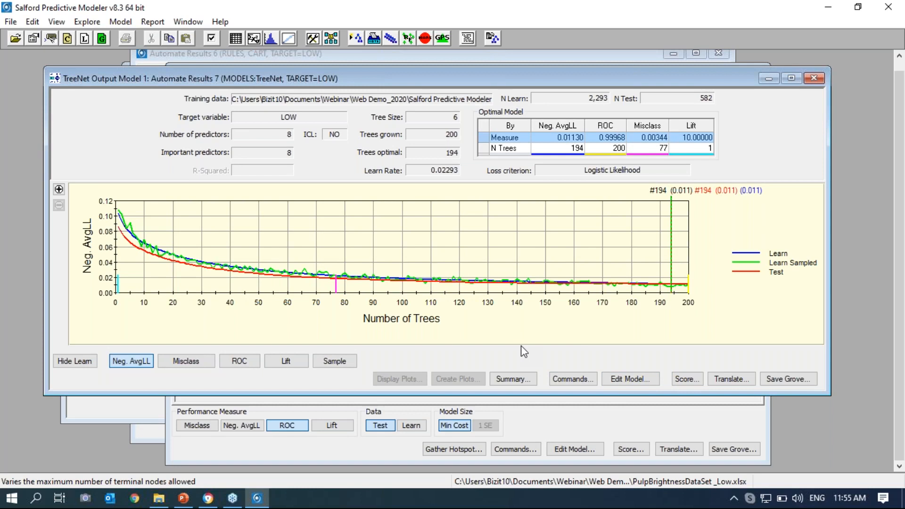
Arrange the TreeNet output and the Ordered Twoing CART Navigator windows for comparing the two models
drag(613, 75, 672, 140)
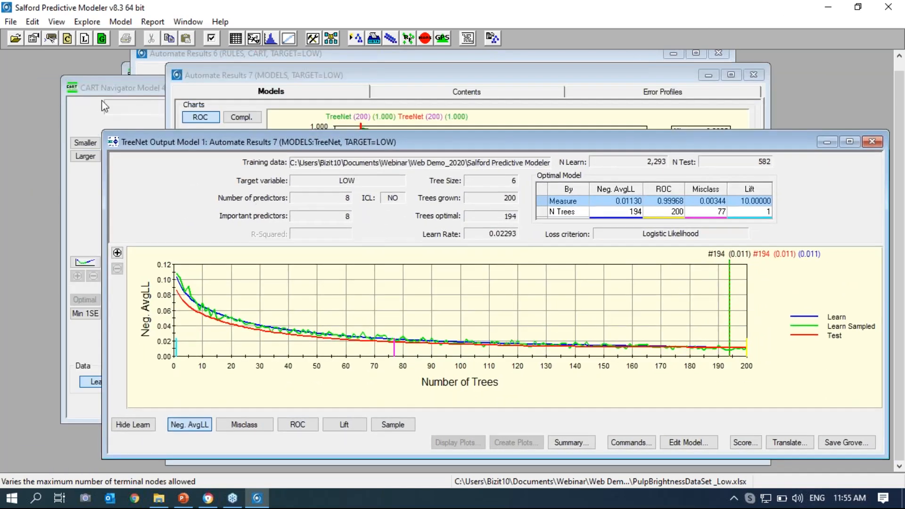
click(102, 115)
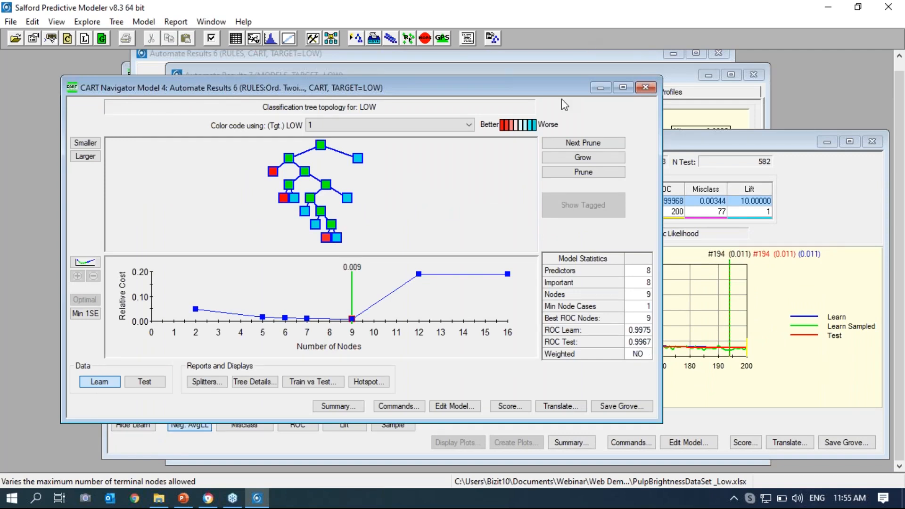
drag(585, 92, 548, 84)
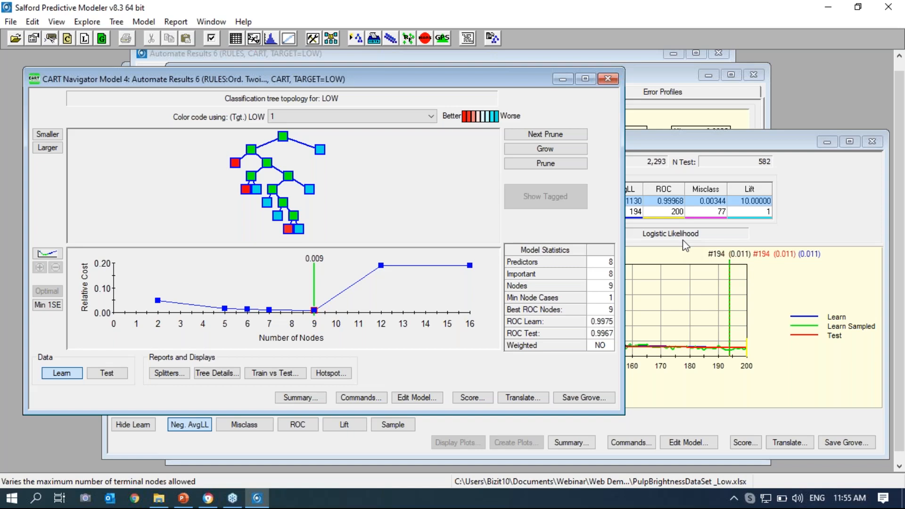
Switch to the PowerPoint deck, present from the Binary Classification example slide, and page through the CART slides to "View the splitters"
click(184, 500)
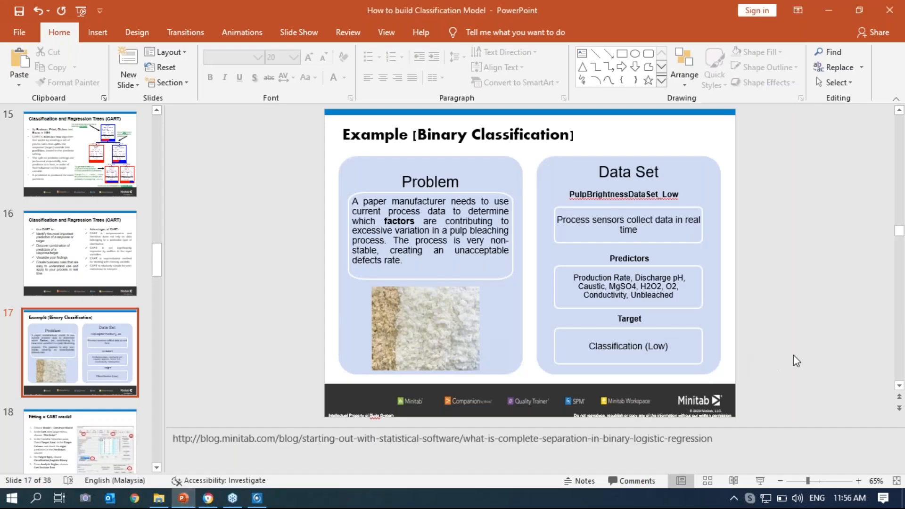
click(754, 478)
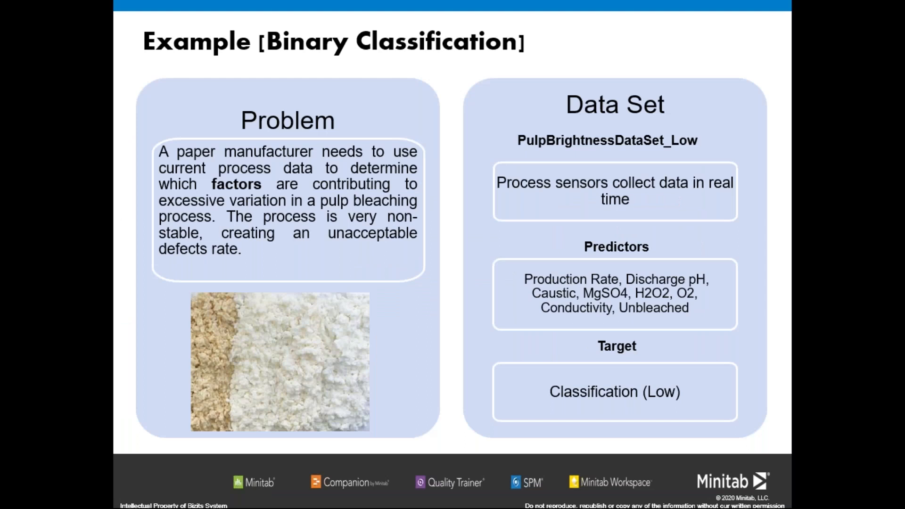
key(Right)
key(Right)
key(Right)
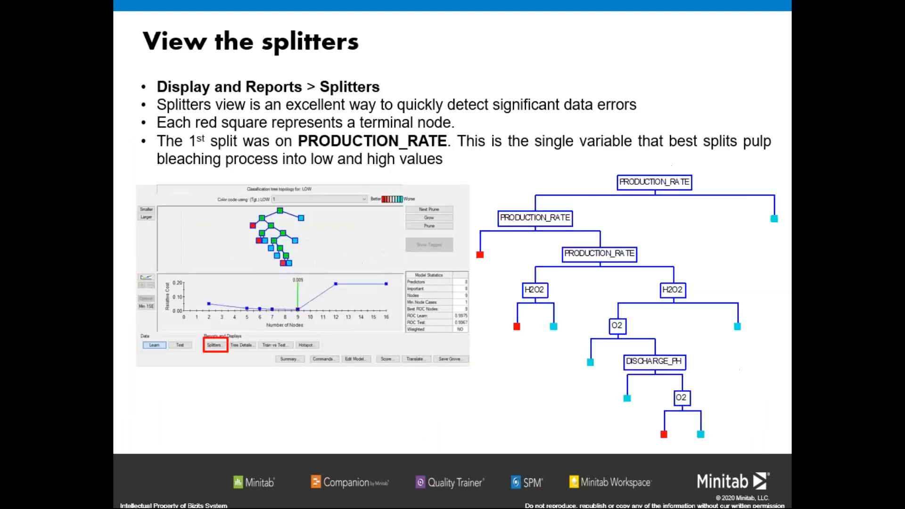
key(Right)
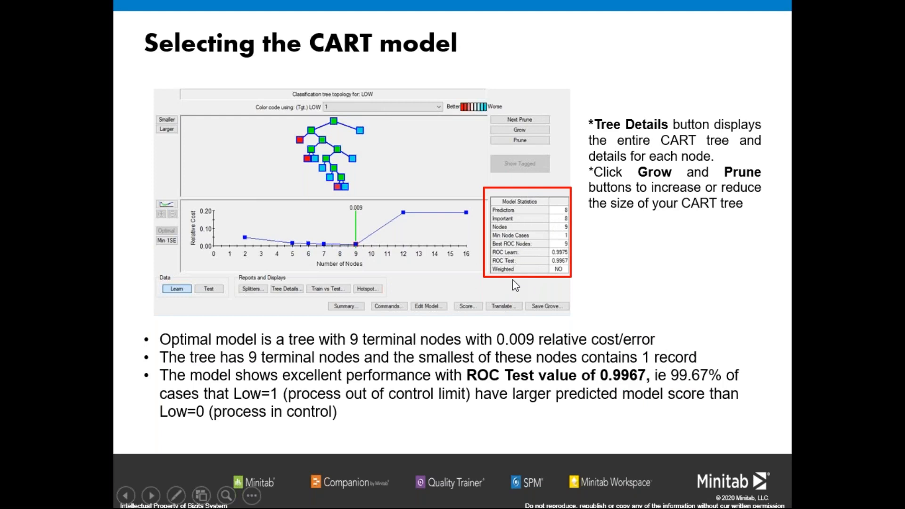
click(558, 258)
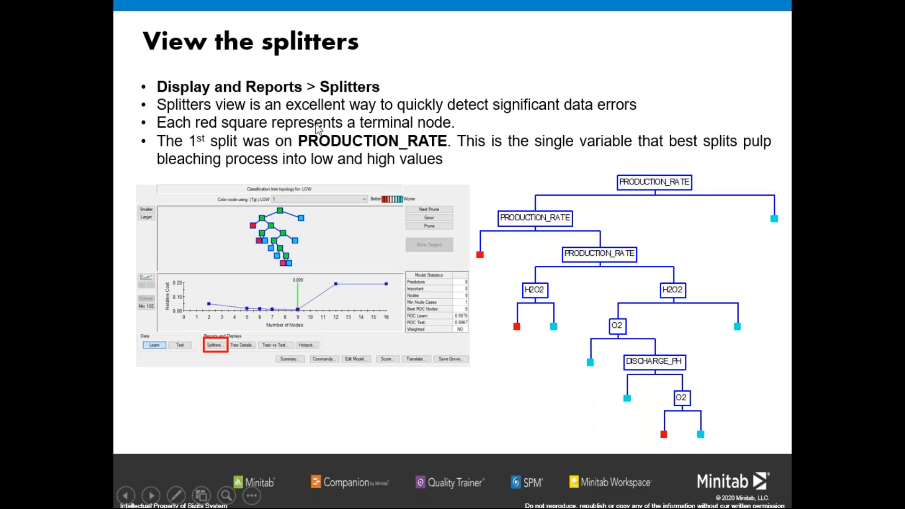